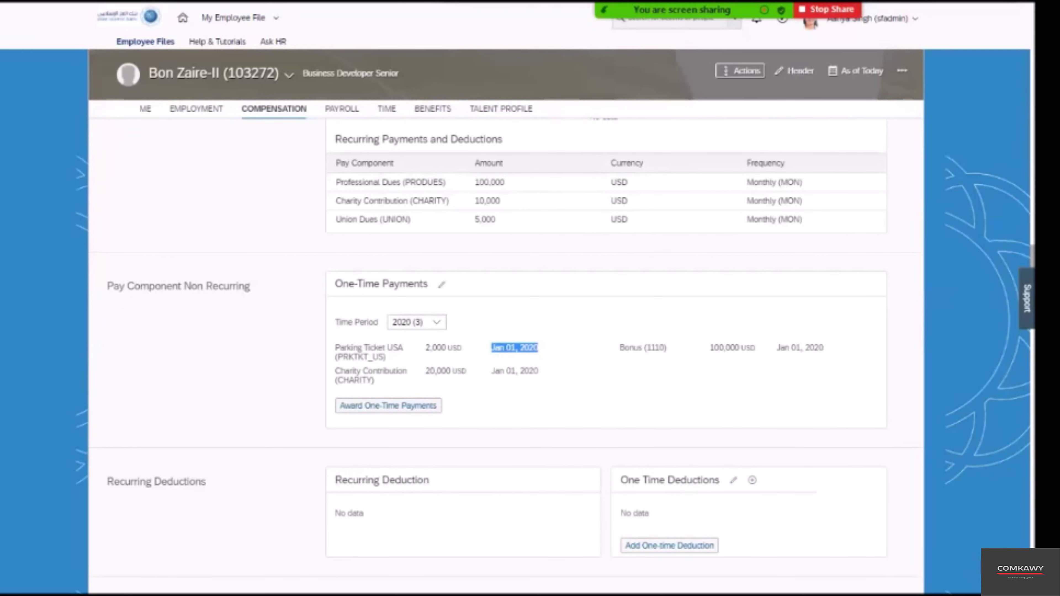
Switch to Notepad++ and examine the Current query's segments: person, email_information, employment_information and paycompensation_non_recurring.
{"action": "key", "text": "alt+Tab"}
{"action": "key", "text": "alt+Tab"}
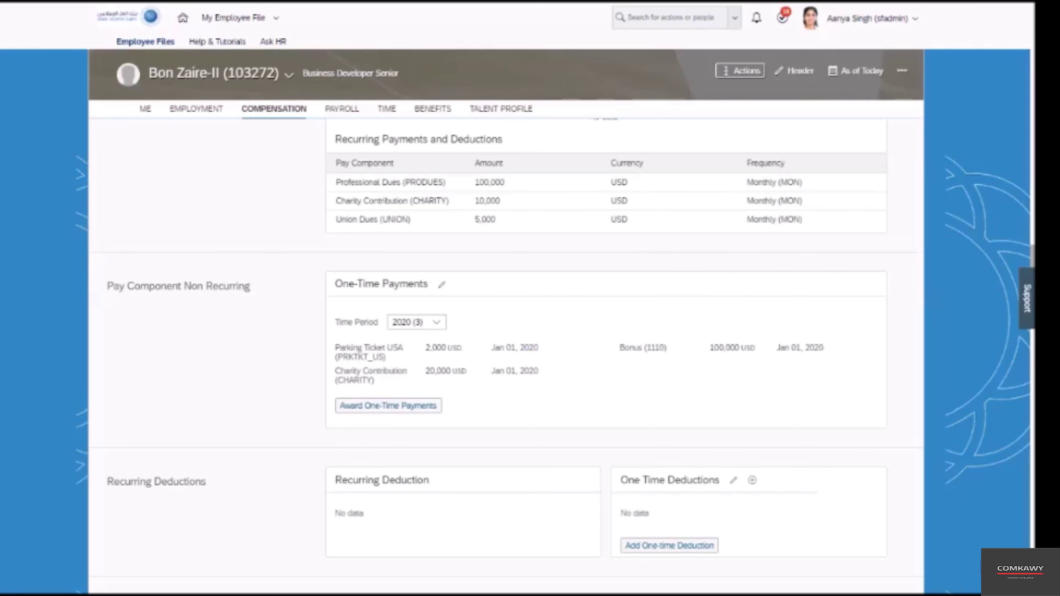
{"action": "key", "text": "alt+Tab"}
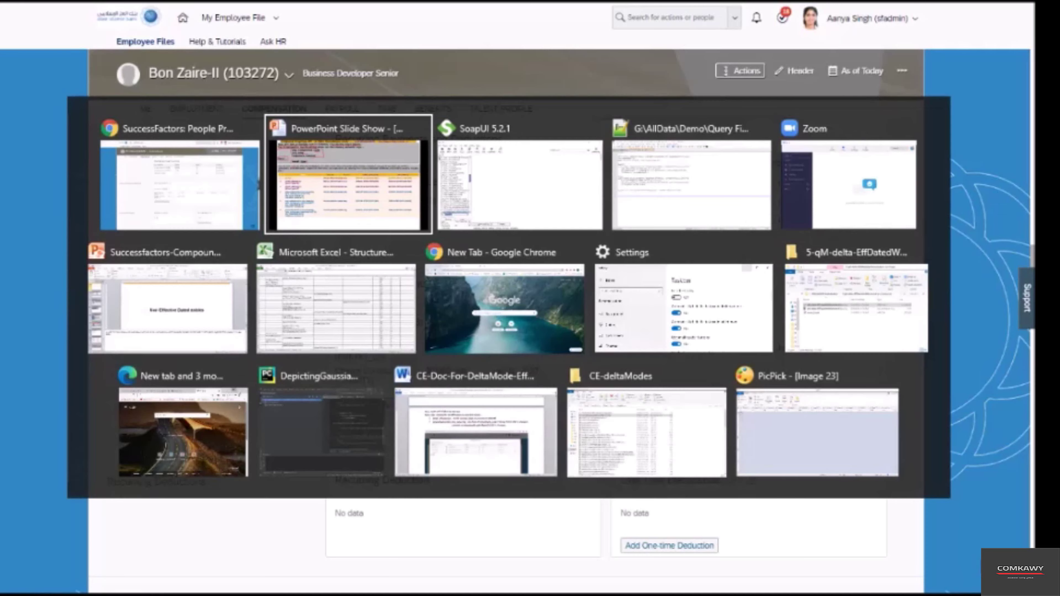
{"action": "key", "text": "alt+Tab"}
{"action": "key", "text": "alt+Tab"}
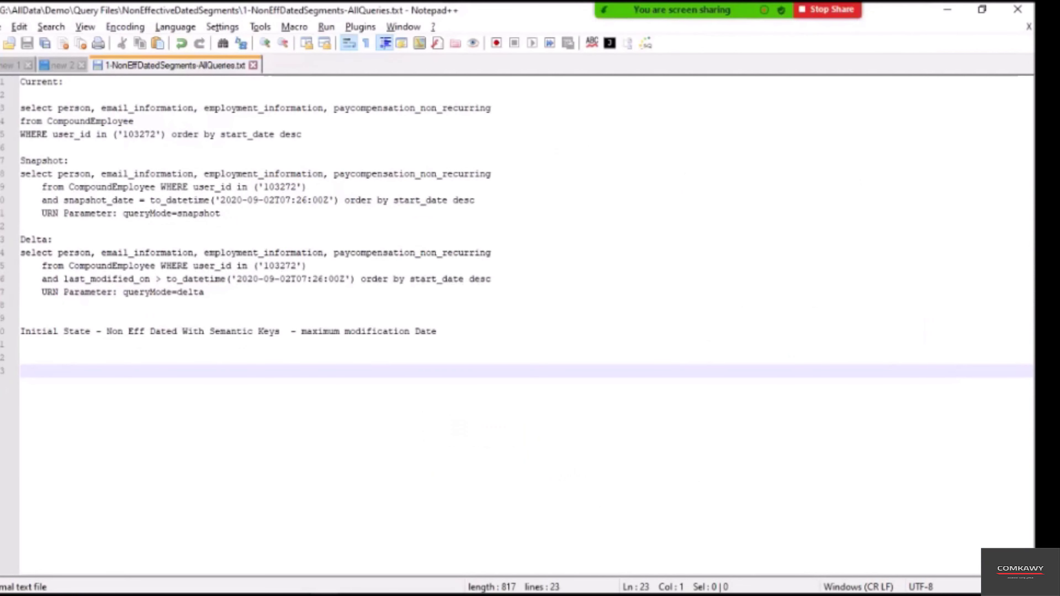
{"action": "triple_click", "coordinate": [185, 134]}
{"action": "left_click", "coordinate": [171, 134]}
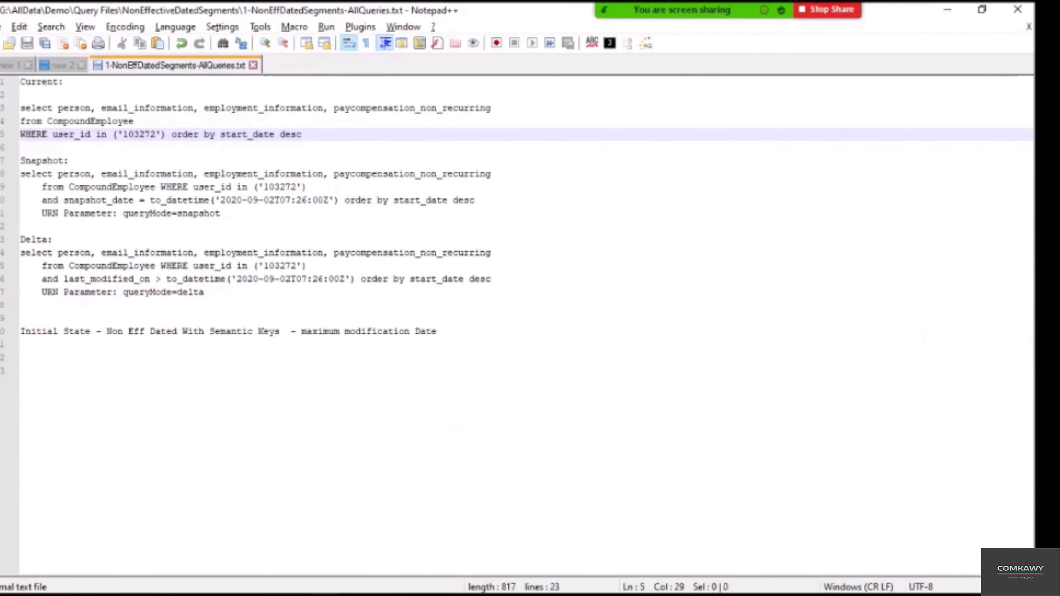
{"action": "left_click_drag", "start_coordinate": [302, 135], "coordinate": [20, 107]}
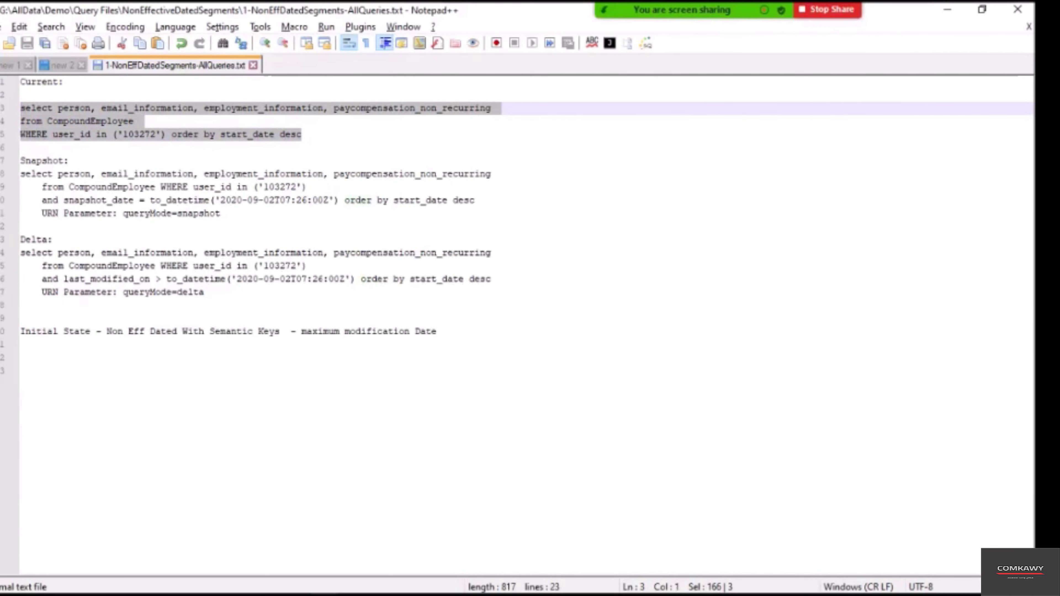
{"action": "double_click", "coordinate": [73, 107]}
{"action": "double_click", "coordinate": [134, 108]}
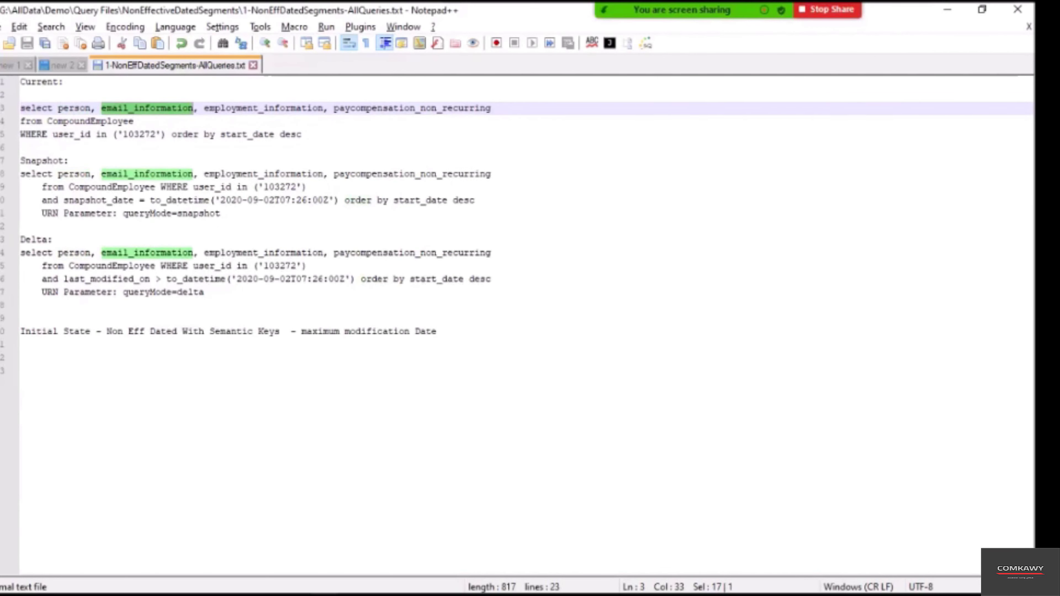
{"action": "double_click", "coordinate": [263, 108]}
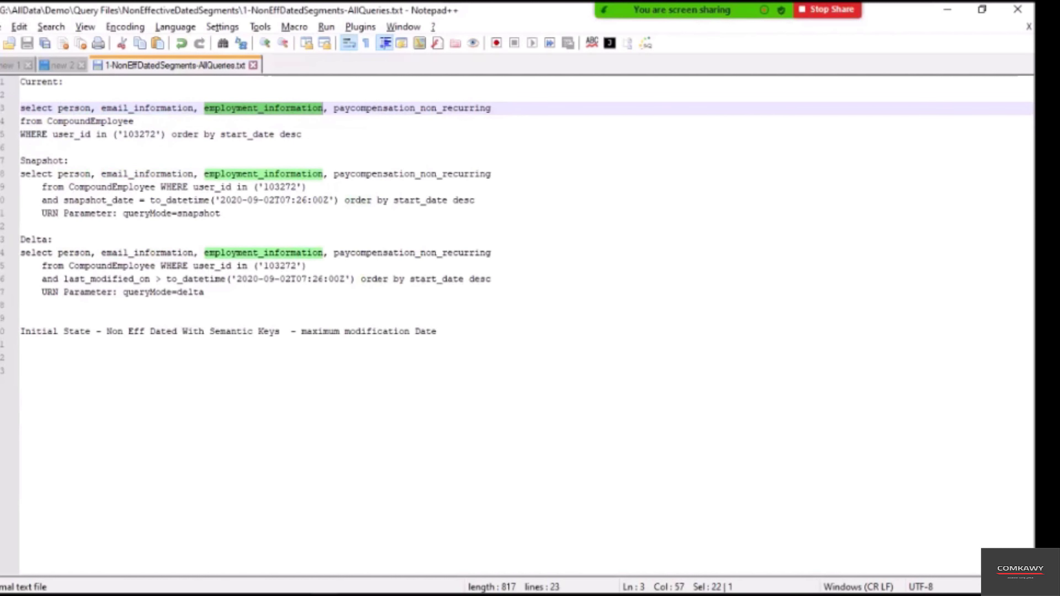
{"action": "double_click", "coordinate": [411, 108]}
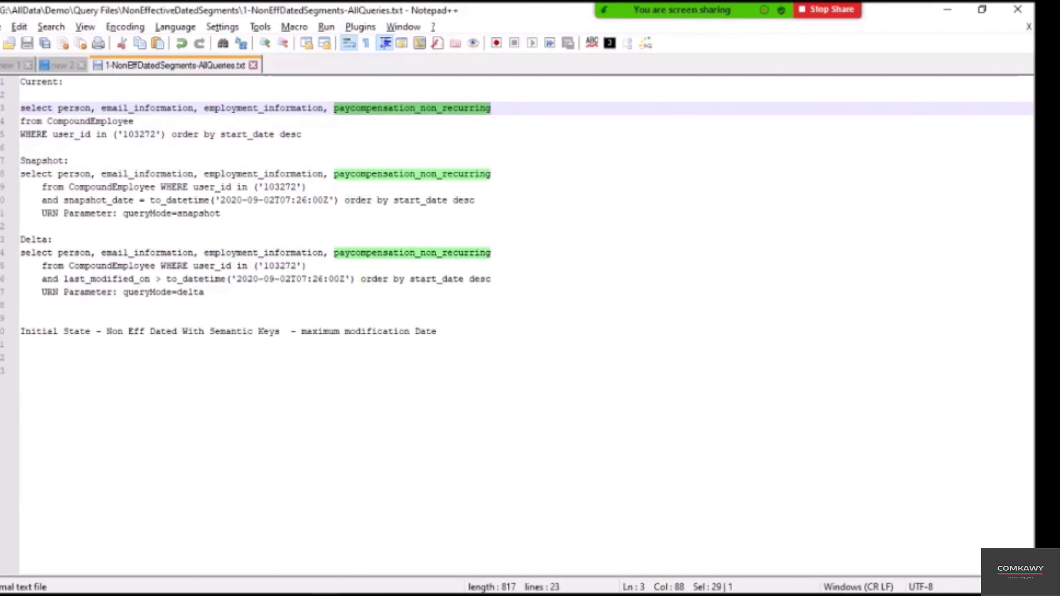
{"action": "left_click_drag", "start_coordinate": [53, 107], "coordinate": [475, 95]}
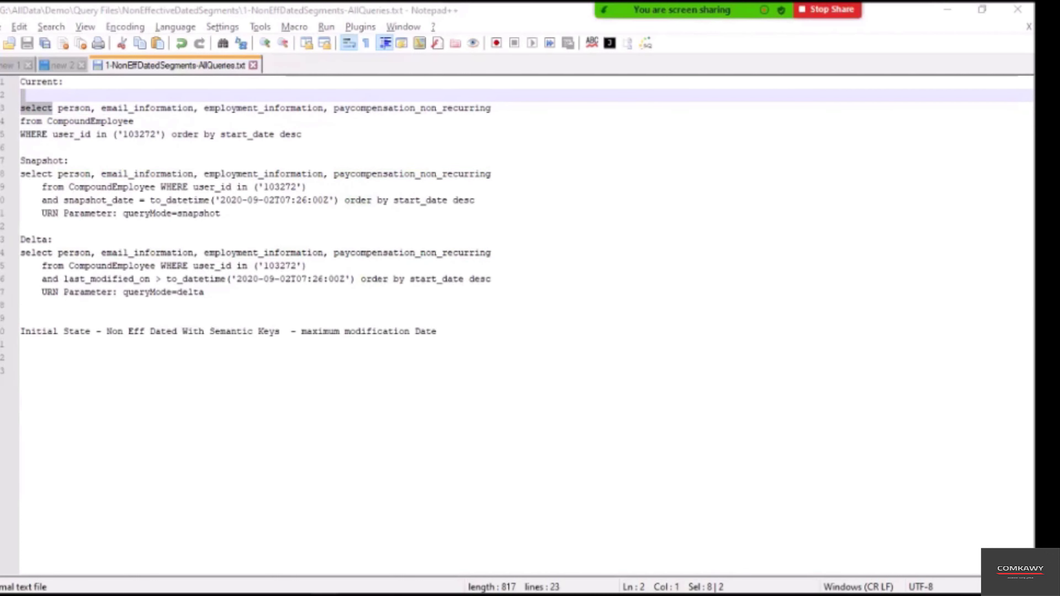
Switch to the StructureOfCompoundEmployee-Response workbook in Excel and locate paycompensation_non_recurring, employment_information, email_information and person in the segment hierarchy.
{"action": "key", "text": "alt+Tab"}
{"action": "key", "text": "alt+Tab"}
{"action": "key", "text": "alt+Tab"}
{"action": "key", "text": "alt+Tab"}
{"action": "key", "text": "alt+Tab"}
{"action": "key", "text": "alt+Tab"}
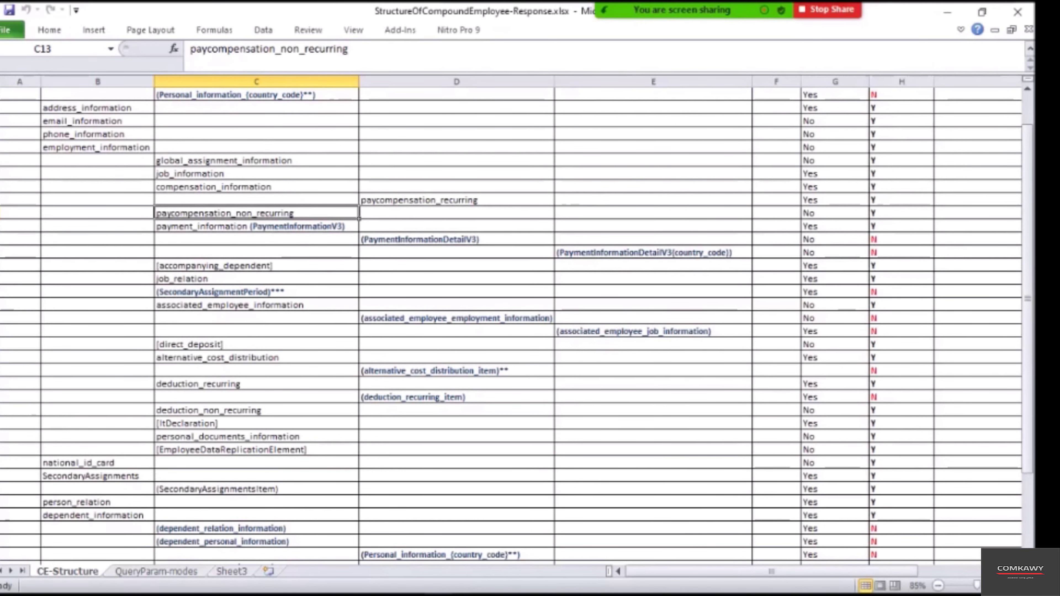
{"action": "scroll", "coordinate": [512, 321], "scroll_direction": "up", "scroll_amount": 1}
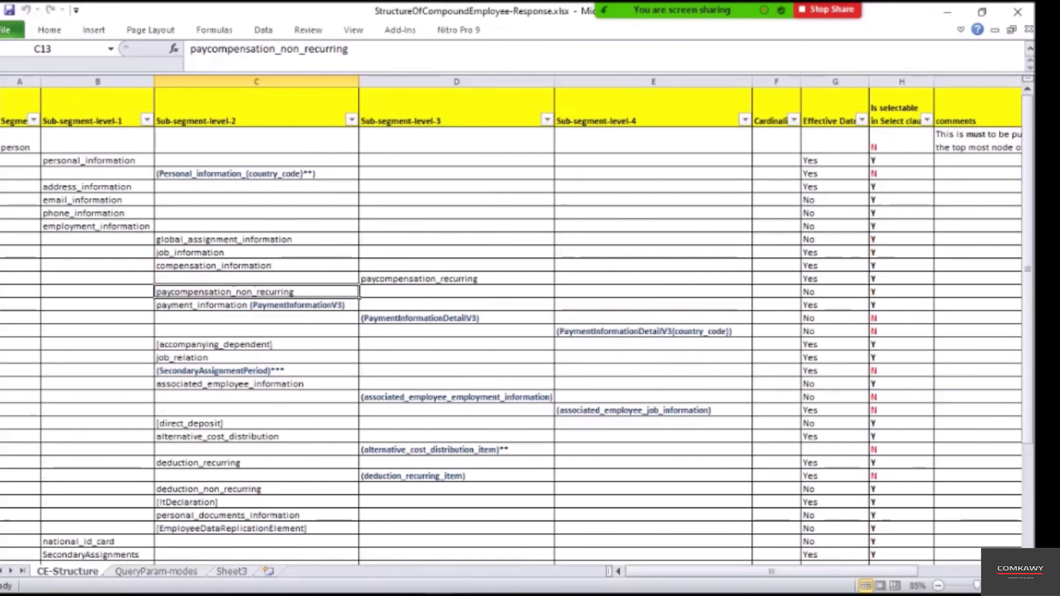
{"action": "left_click_drag", "start_coordinate": [902, 291], "coordinate": [297, 291]}
{"action": "left_click", "coordinate": [295, 291]}
{"action": "left_click", "coordinate": [97, 226], "text": "ctrl"}
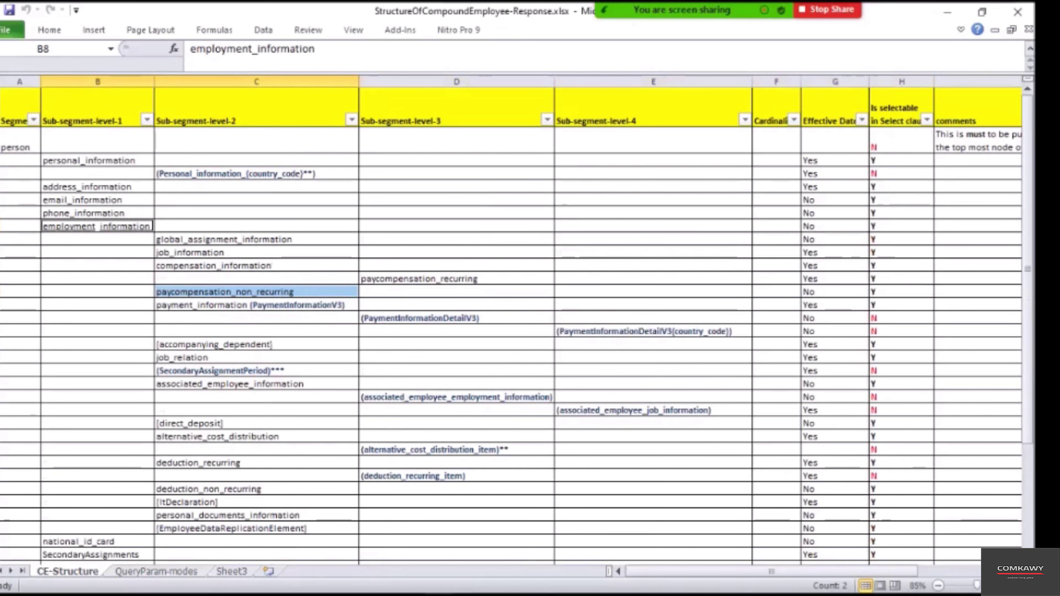
{"action": "left_click", "coordinate": [97, 200]}
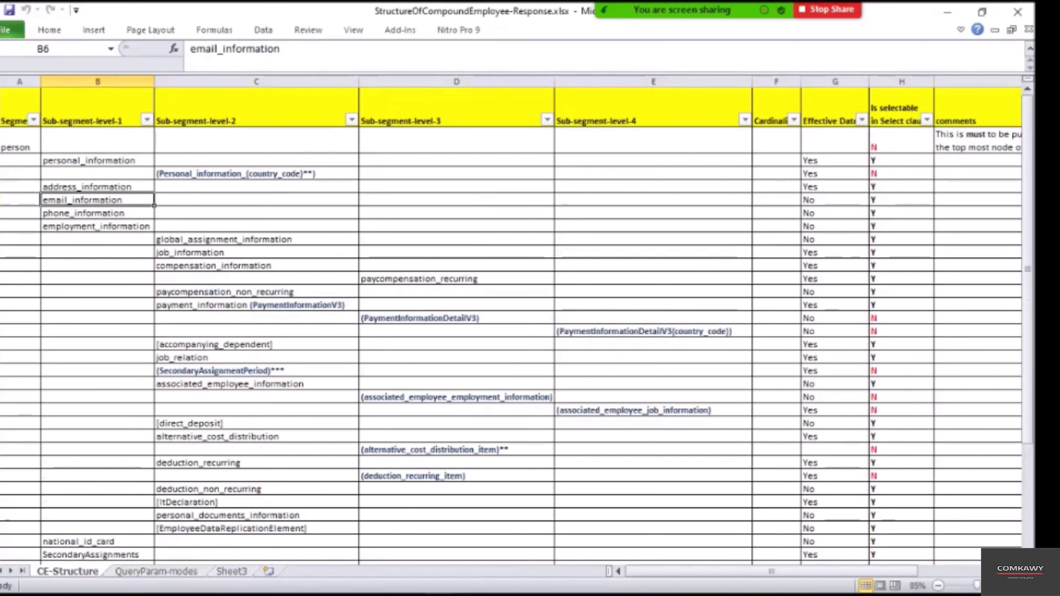
{"action": "left_click", "coordinate": [19, 140], "text": "ctrl"}
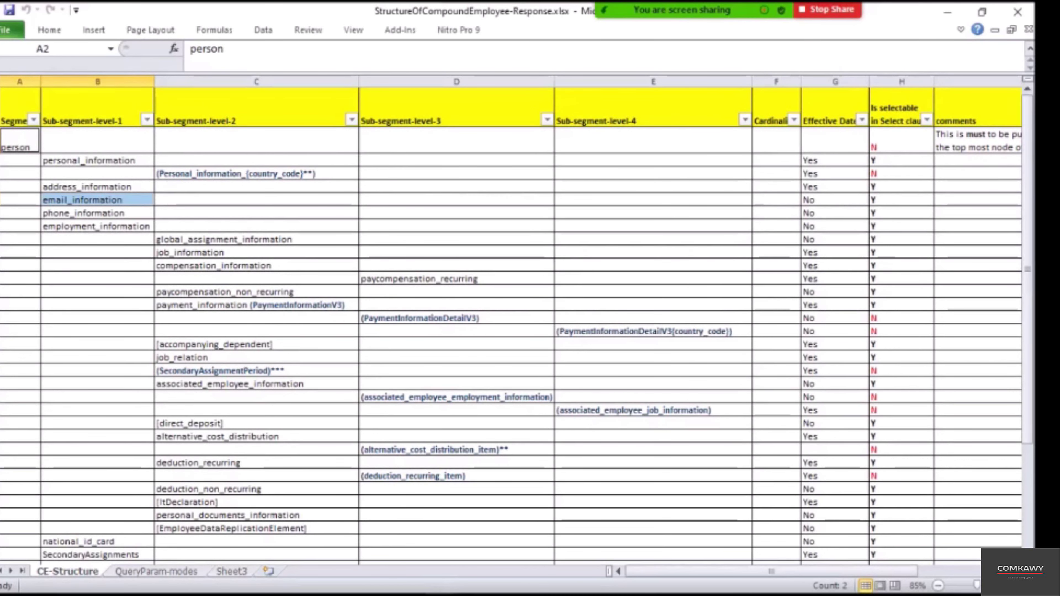
Return to Notepad++ and compare each segment in the Current query's select clause with the workbook's hierarchy.
{"action": "key", "text": "alt+Tab"}
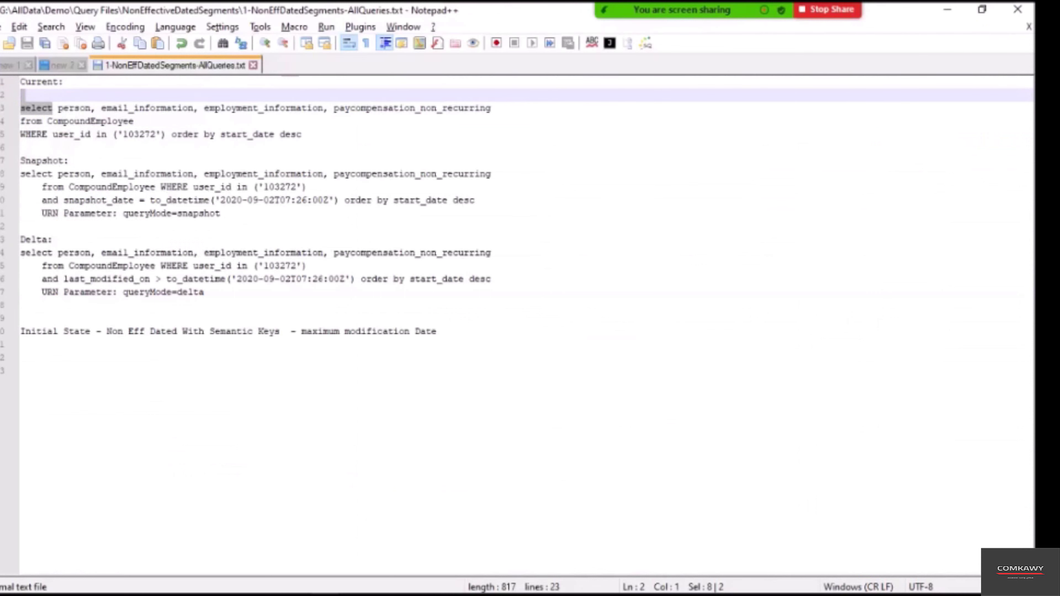
{"action": "left_click", "coordinate": [74, 108]}
{"action": "double_click", "coordinate": [74, 108]}
{"action": "double_click", "coordinate": [147, 108]}
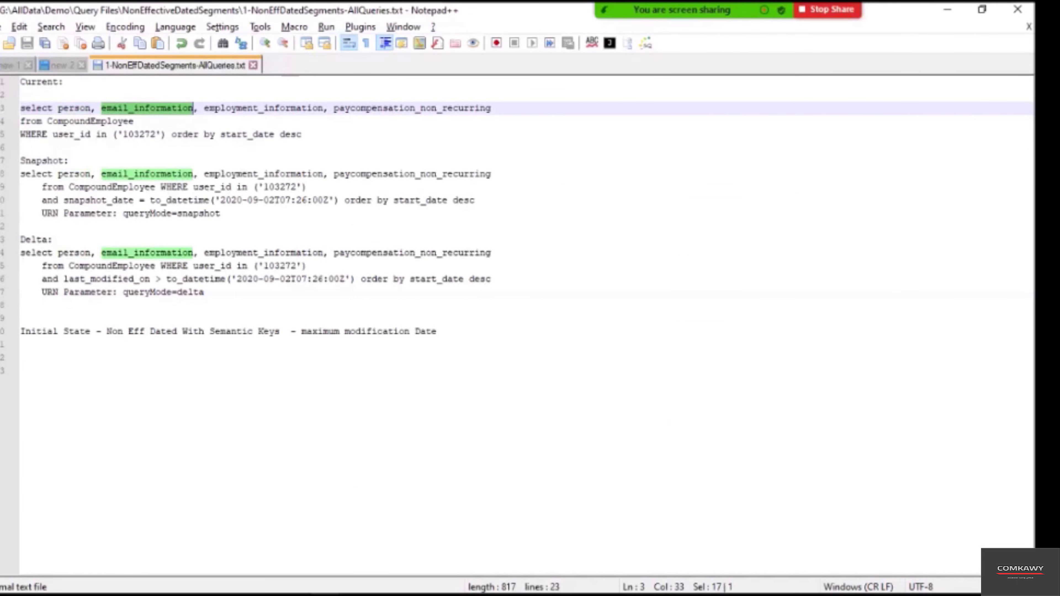
{"action": "left_click", "coordinate": [366, 107]}
{"action": "double_click", "coordinate": [366, 108]}
{"action": "double_click", "coordinate": [263, 108]}
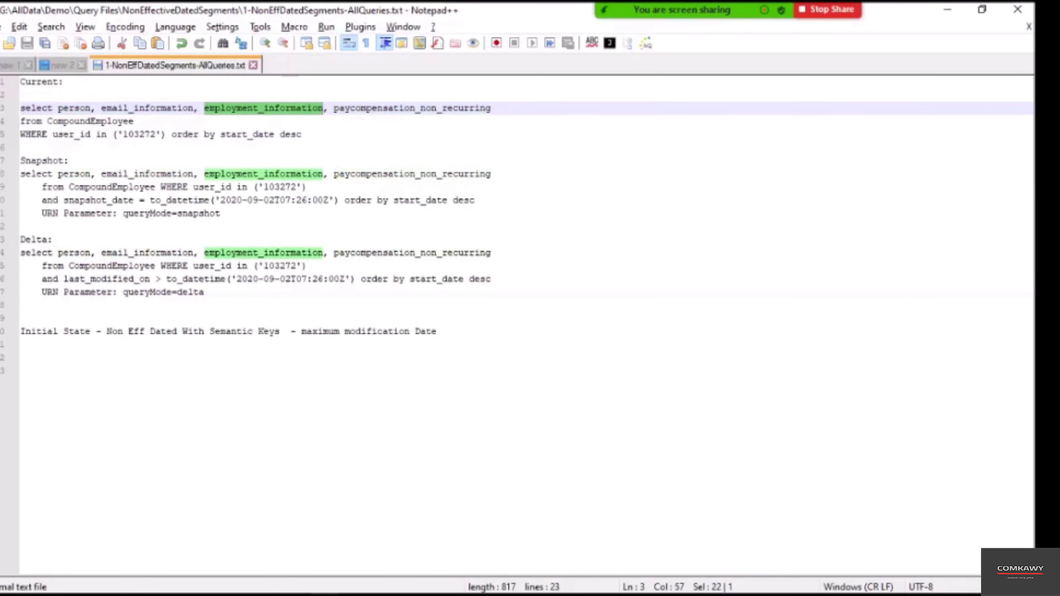
{"action": "double_click", "coordinate": [411, 108]}
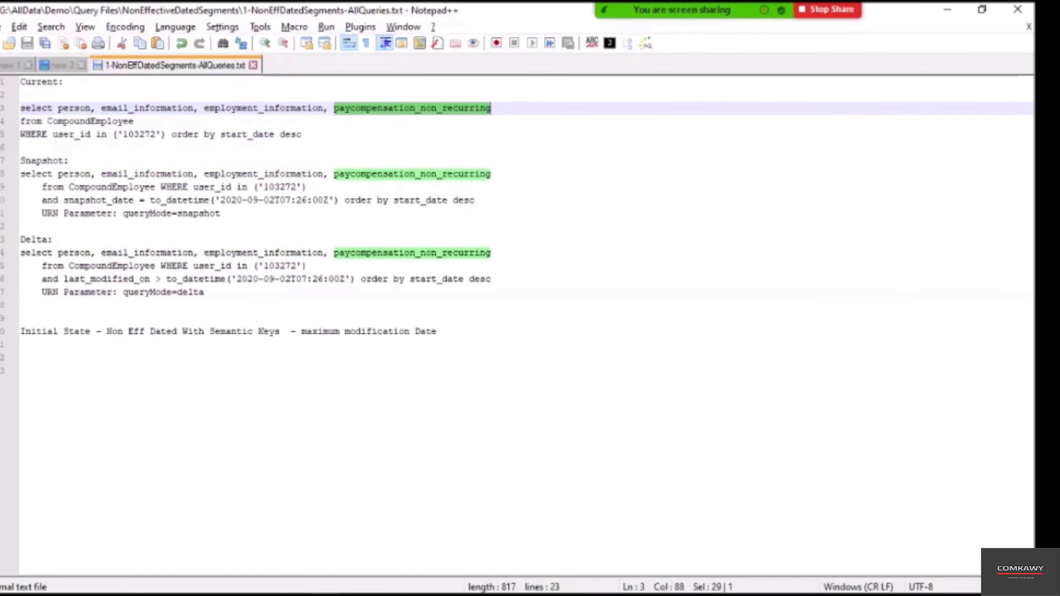
Switch back to Excel and inspect the paycompensation_non_recurring row through its "Is selectable in Select clause" column.
{"action": "key", "text": "alt+Tab"}
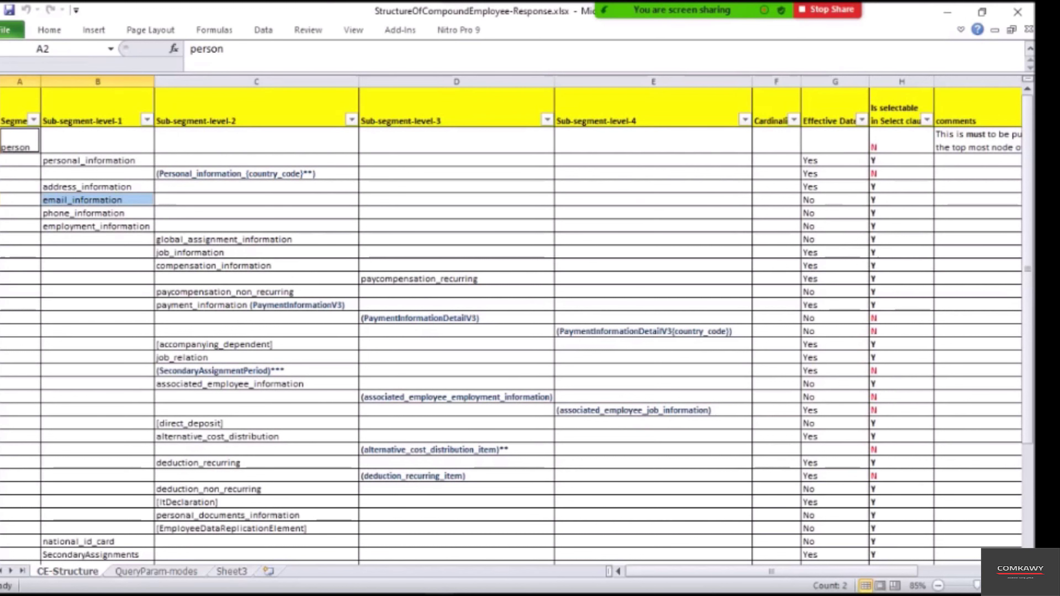
{"action": "left_click", "coordinate": [256, 292]}
{"action": "key", "text": "shift+Right"}
{"action": "key", "text": "shift+Right"}
{"action": "key", "text": "shift+Right"}
{"action": "key", "text": "shift+Right"}
{"action": "key", "text": "shift+Right"}
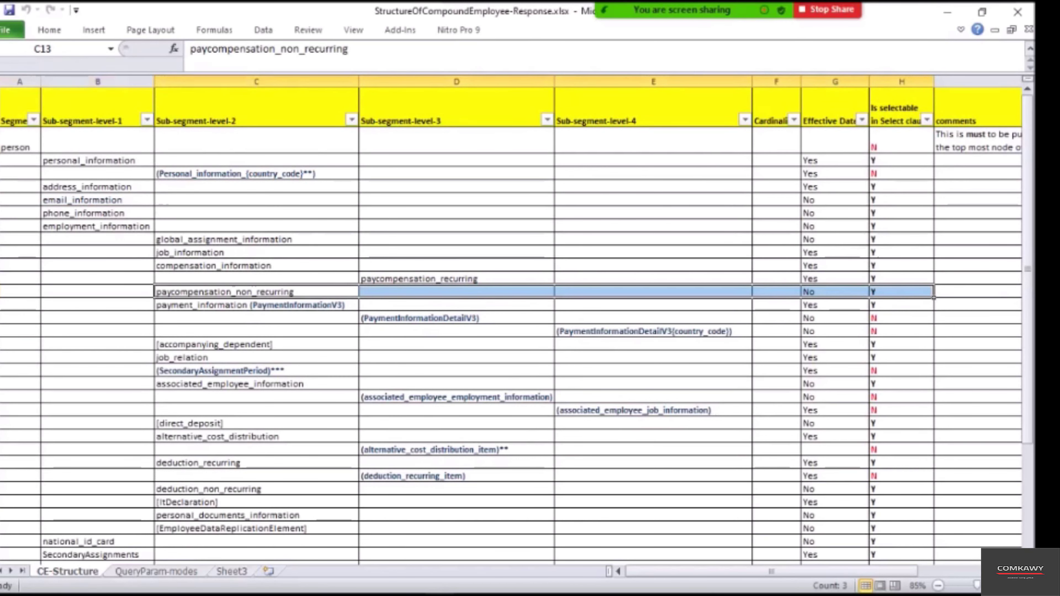
{"action": "left_click", "coordinate": [257, 291]}
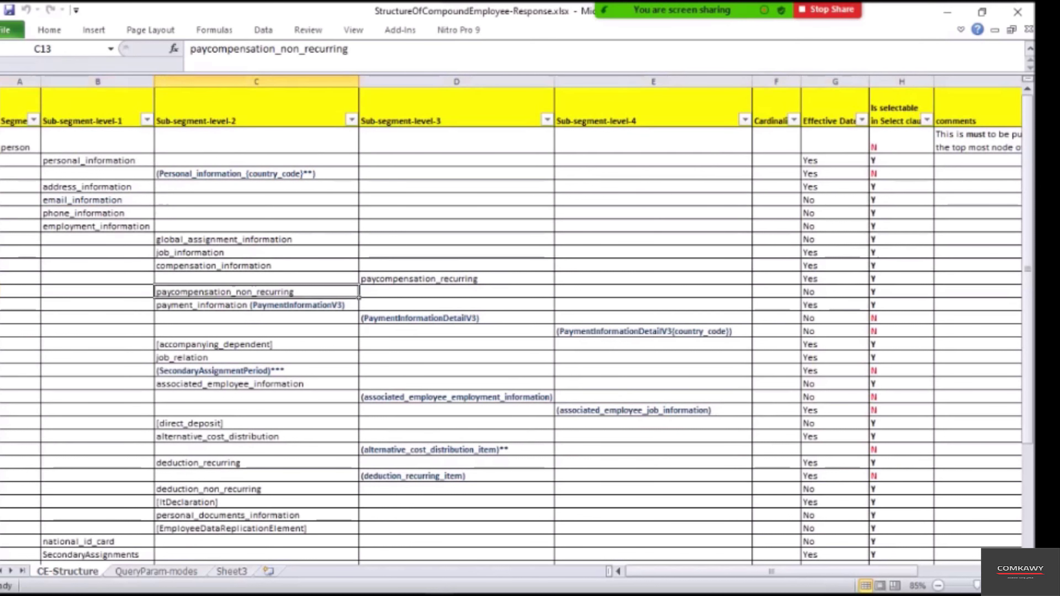
Check whether the country-specific Personal_information sub-segment under personal_information is selectable in the select clause.
{"action": "left_click", "coordinate": [255, 174]}
{"action": "left_click", "coordinate": [900, 173]}
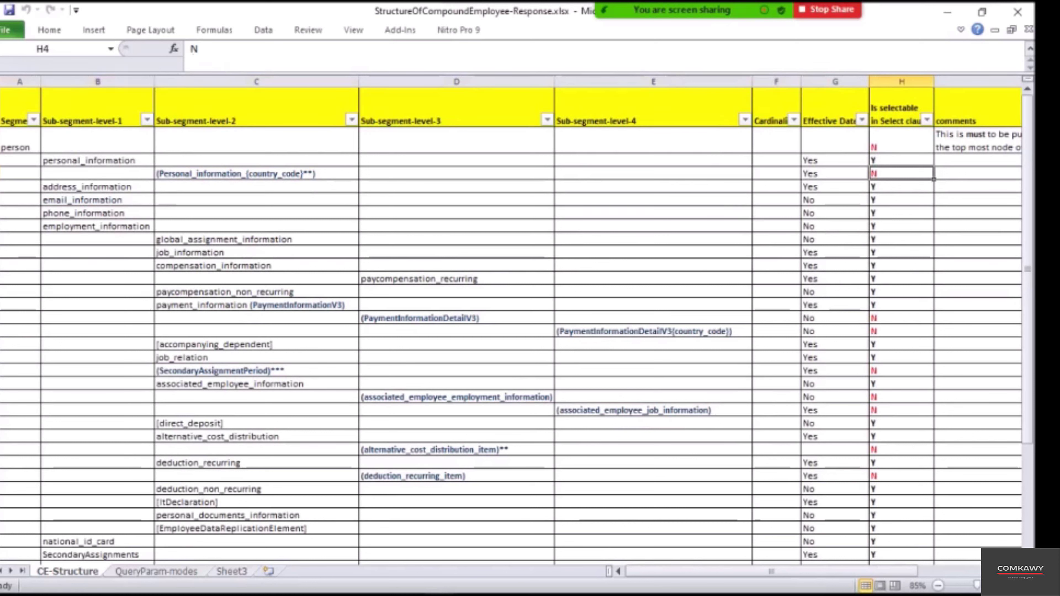
{"action": "left_click", "coordinate": [97, 161]}
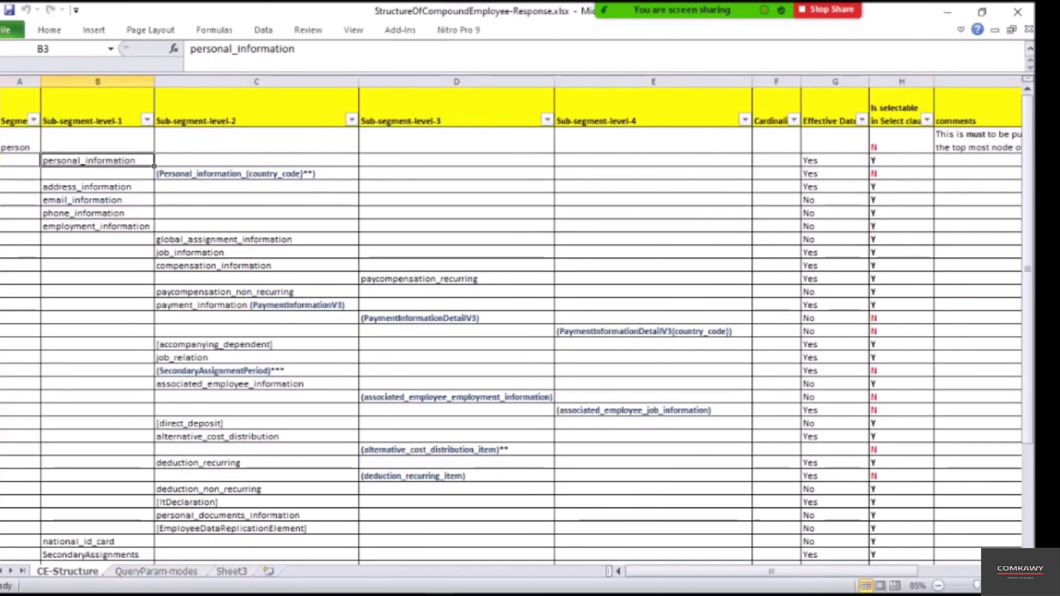
{"action": "left_click", "coordinate": [256, 173]}
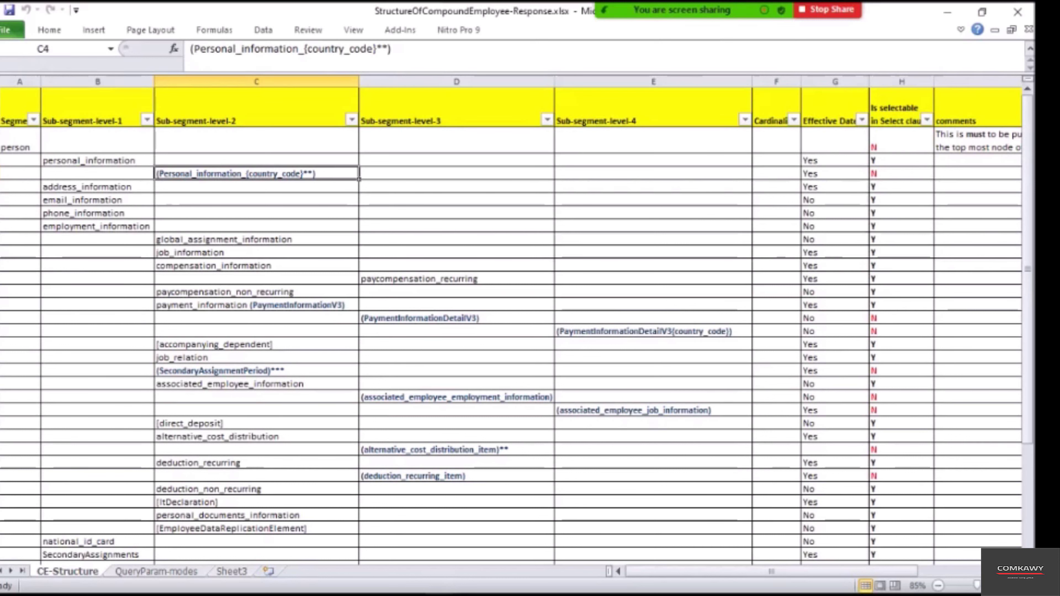
Switch to Notepad++ and go over the segment names in the Current query's select clause once more.
{"action": "key", "text": "alt+Tab"}
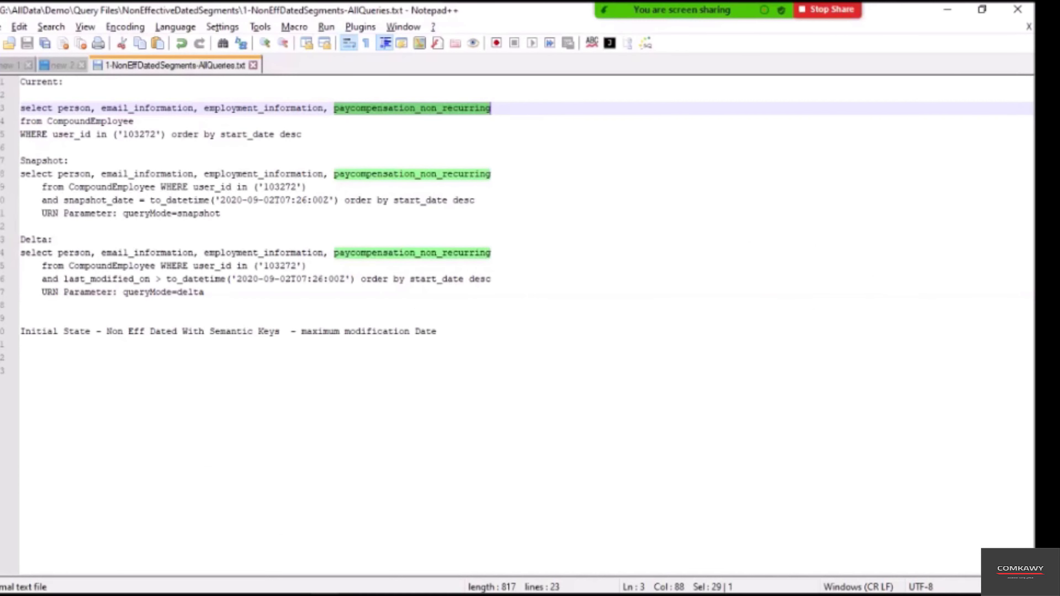
{"action": "double_click", "coordinate": [74, 108]}
{"action": "double_click", "coordinate": [147, 108]}
{"action": "double_click", "coordinate": [262, 108]}
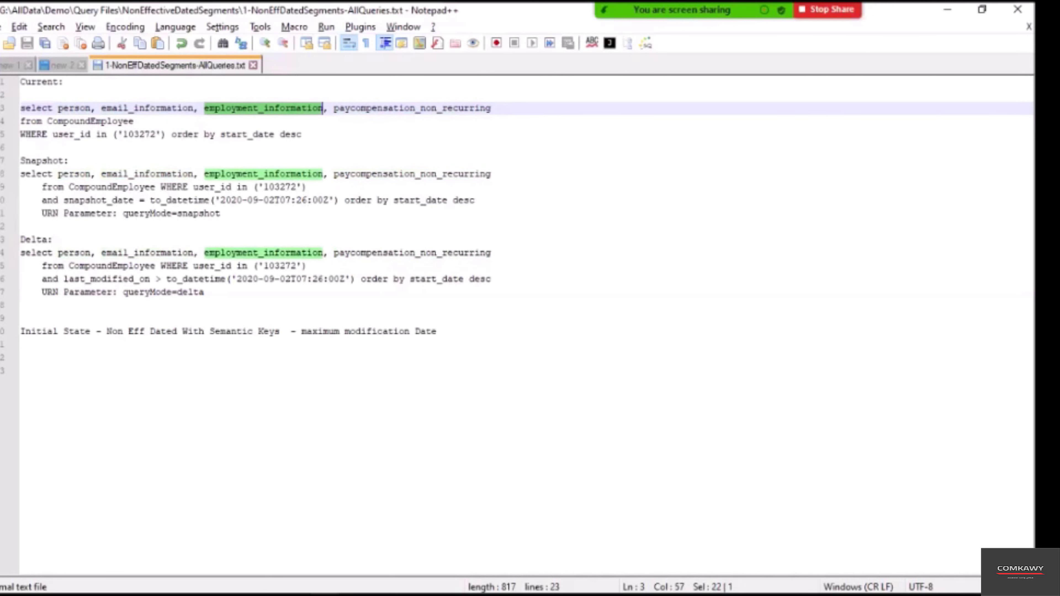
{"action": "left_click", "coordinate": [371, 108]}
{"action": "double_click", "coordinate": [372, 108]}
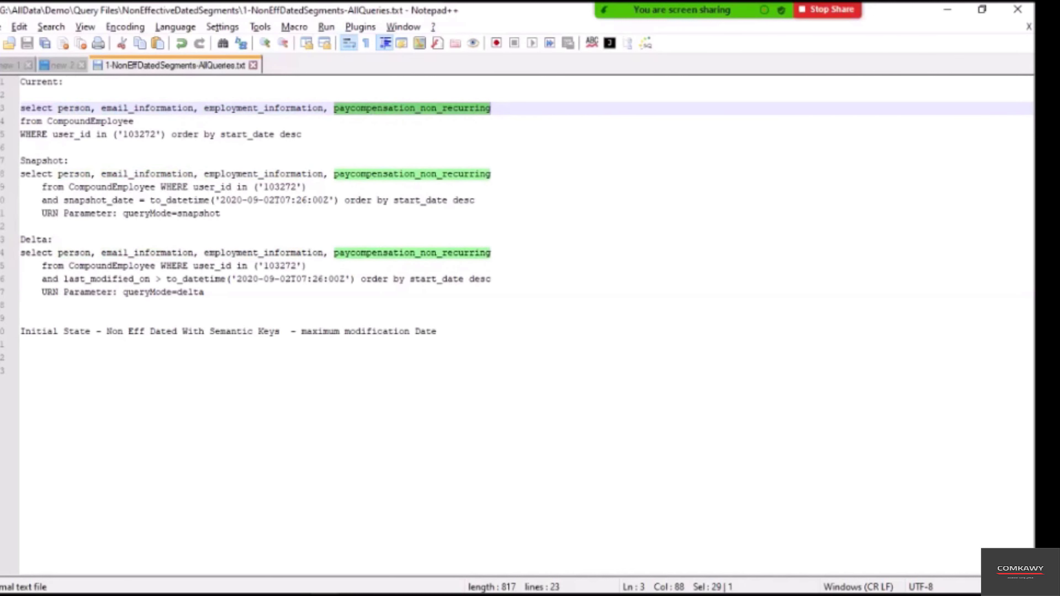
{"action": "left_click", "coordinate": [435, 108]}
{"action": "double_click", "coordinate": [434, 108]}
{"action": "double_click", "coordinate": [147, 109]}
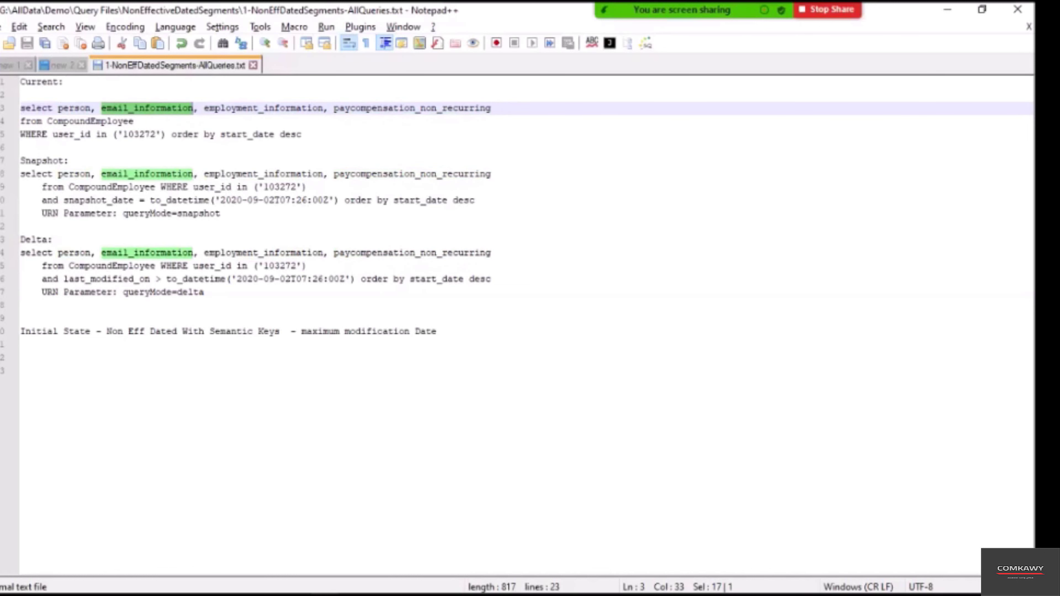
Copy the whole Current query from Notepad++ and replace the query string in the open SoapUI request with it.
{"action": "left_click_drag", "start_coordinate": [301, 134], "coordinate": [19, 108]}
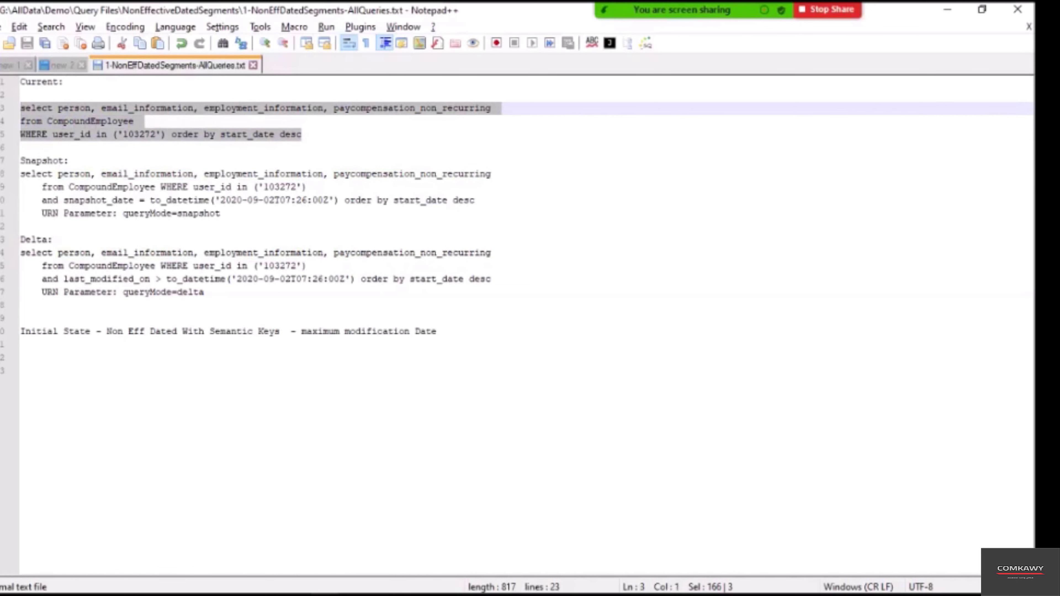
{"action": "key", "text": "alt+Tab"}
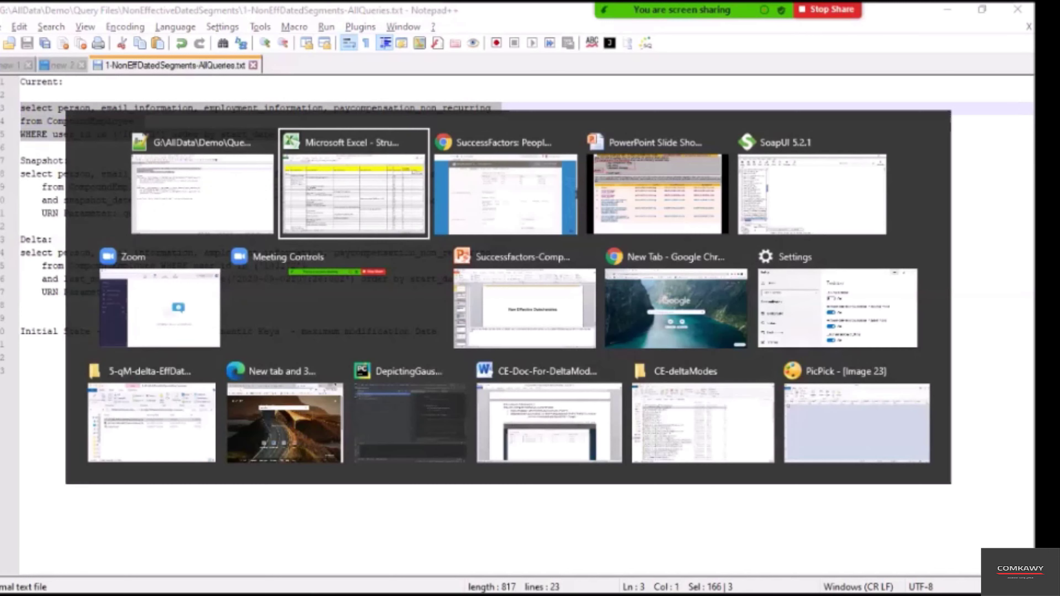
{"action": "key", "text": "alt+Tab"}
{"action": "key", "text": "alt+Tab"}
{"action": "key", "text": "alt+Tab"}
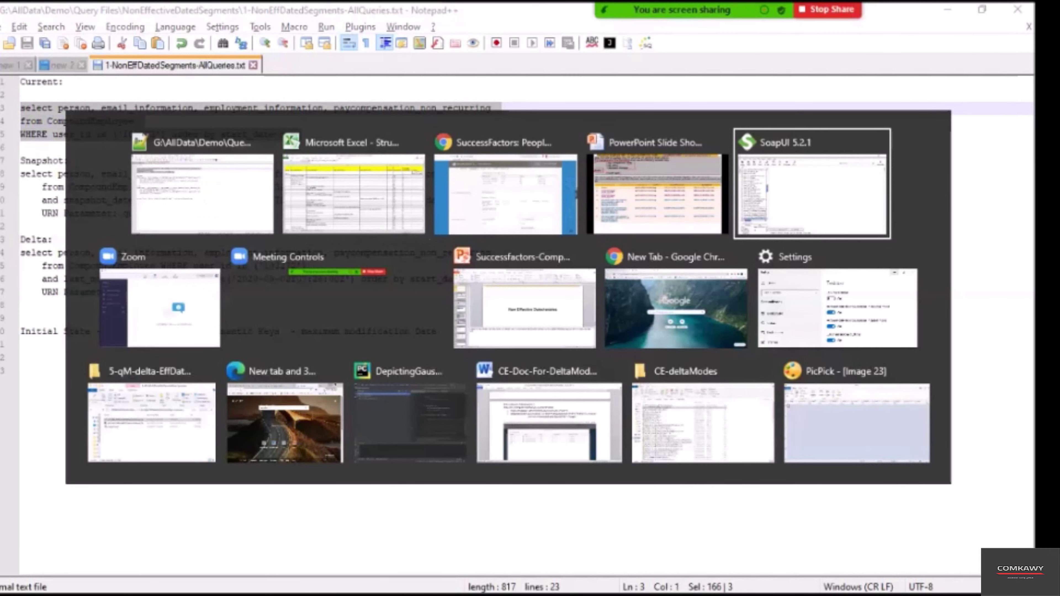
{"action": "left_click", "coordinate": [273, 534]}
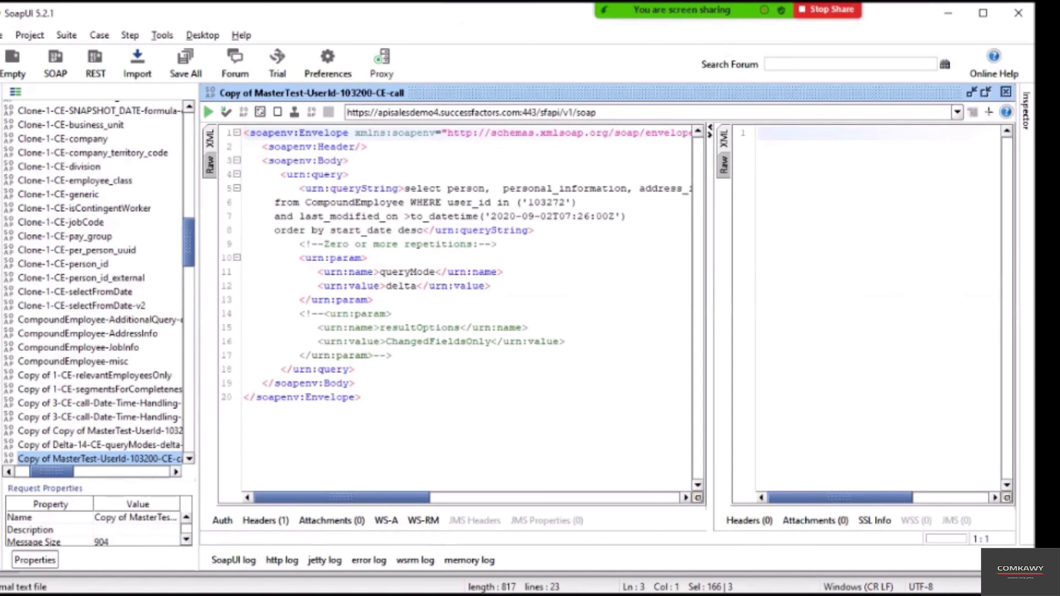
{"action": "left_click_drag", "start_coordinate": [405, 188], "coordinate": [423, 230]}
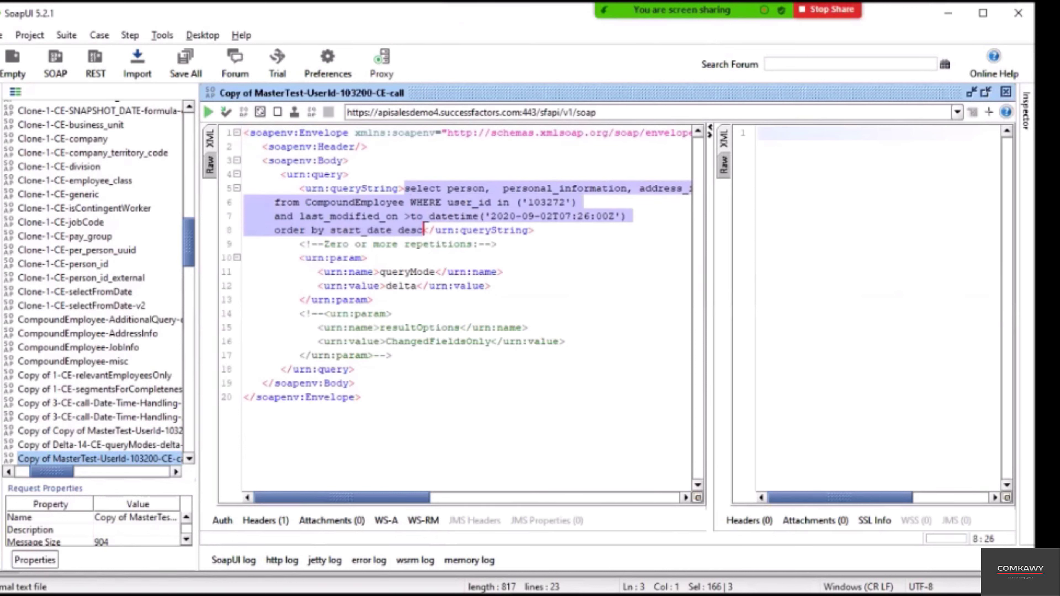
{"action": "key", "text": "ctrl+v"}
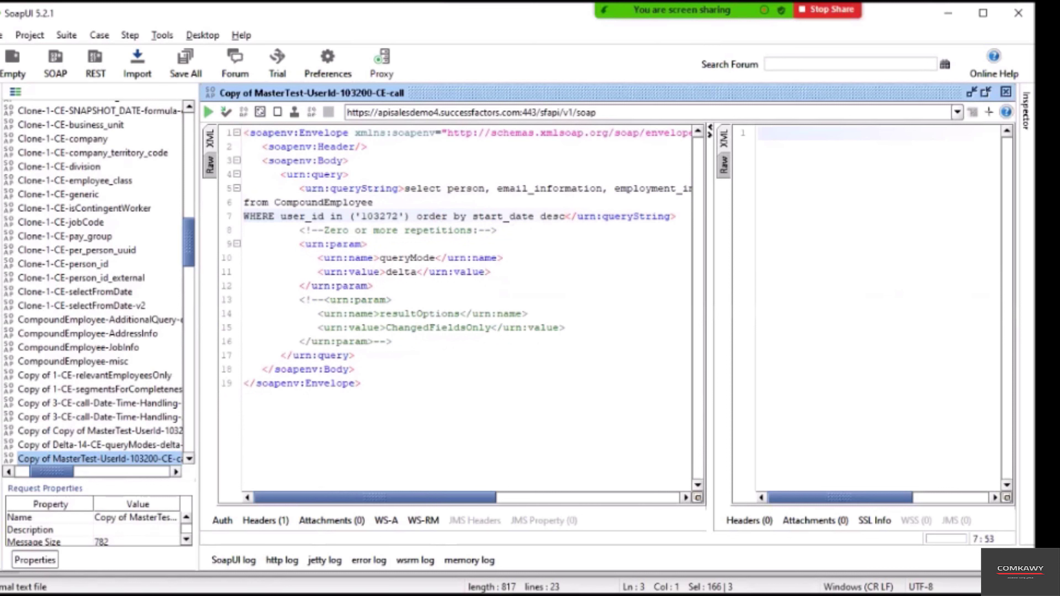
Move the comment opening from the resultOptions parameter to before the queryMode parameter, commenting out both, and reformat the request XML.
{"action": "left_click_drag", "start_coordinate": [324, 300], "coordinate": [300, 300]}
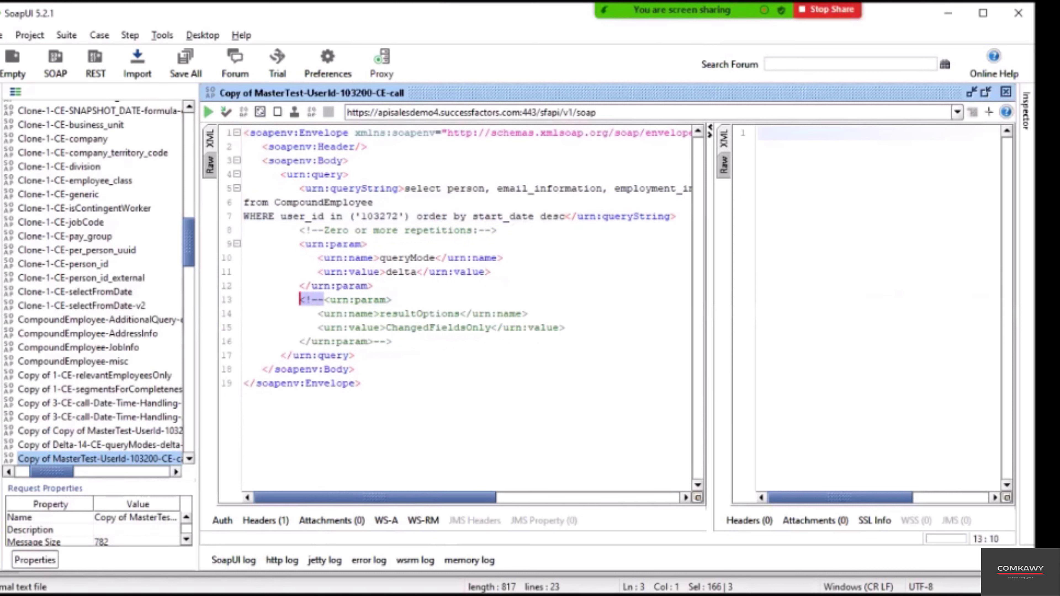
{"action": "key", "text": "ctrl+x"}
{"action": "left_click", "coordinate": [299, 244]}
{"action": "type", "text": "<!--"}
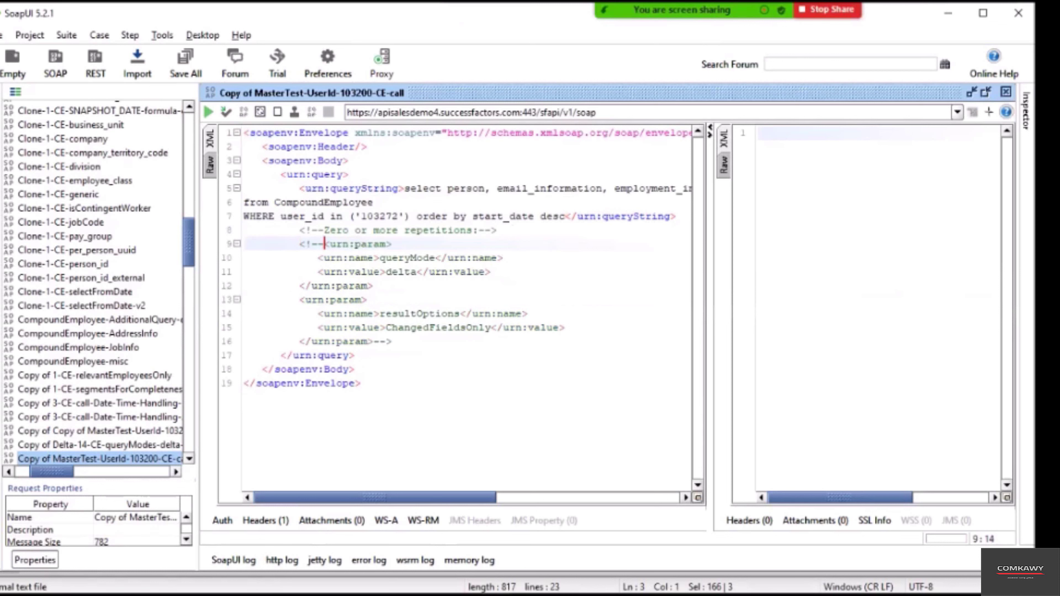
{"action": "right_click", "coordinate": [516, 159]}
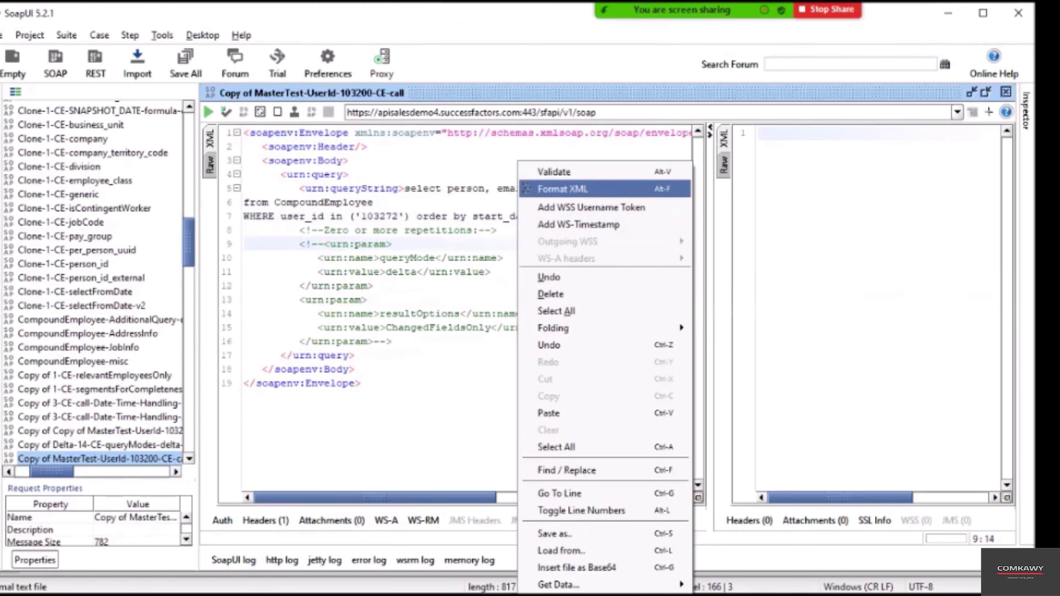
{"action": "left_click", "coordinate": [555, 188]}
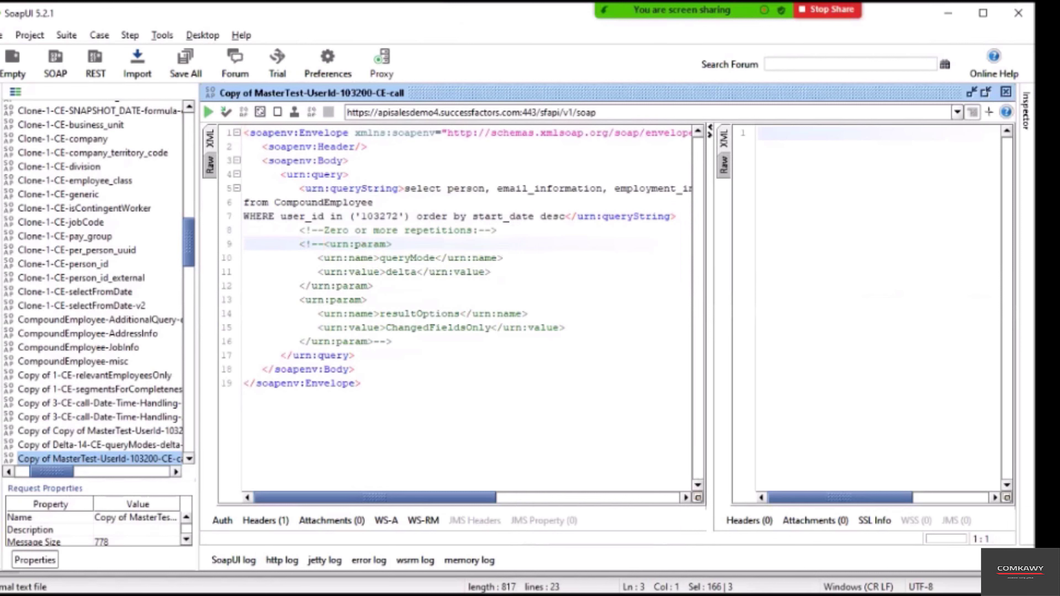
Open the Request 1 login call, run it and copy the session ID from its response.
{"action": "left_click", "coordinate": [971, 92]}
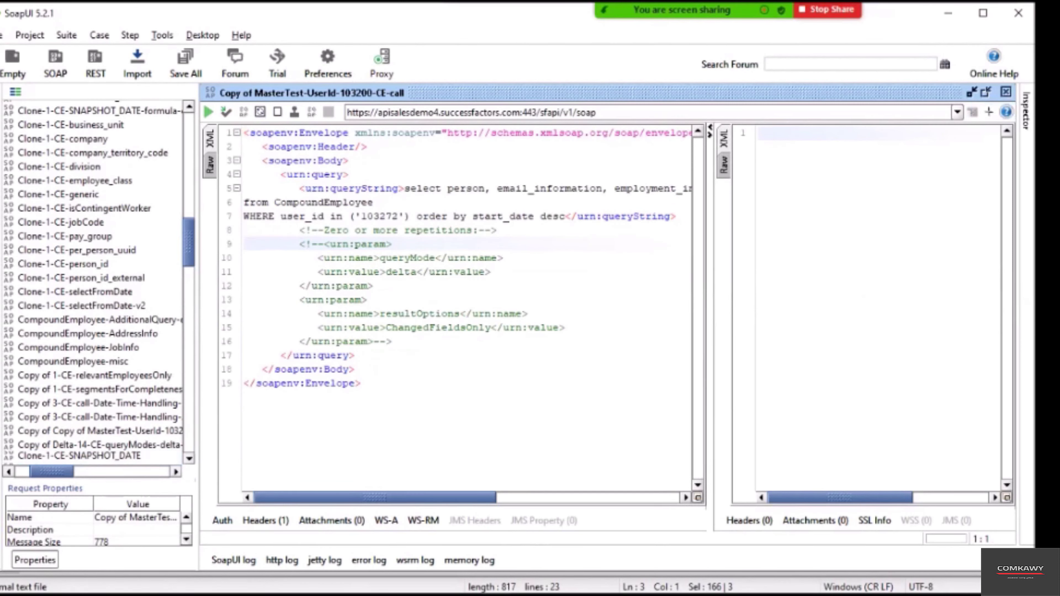
{"action": "left_click", "coordinate": [390, 535]}
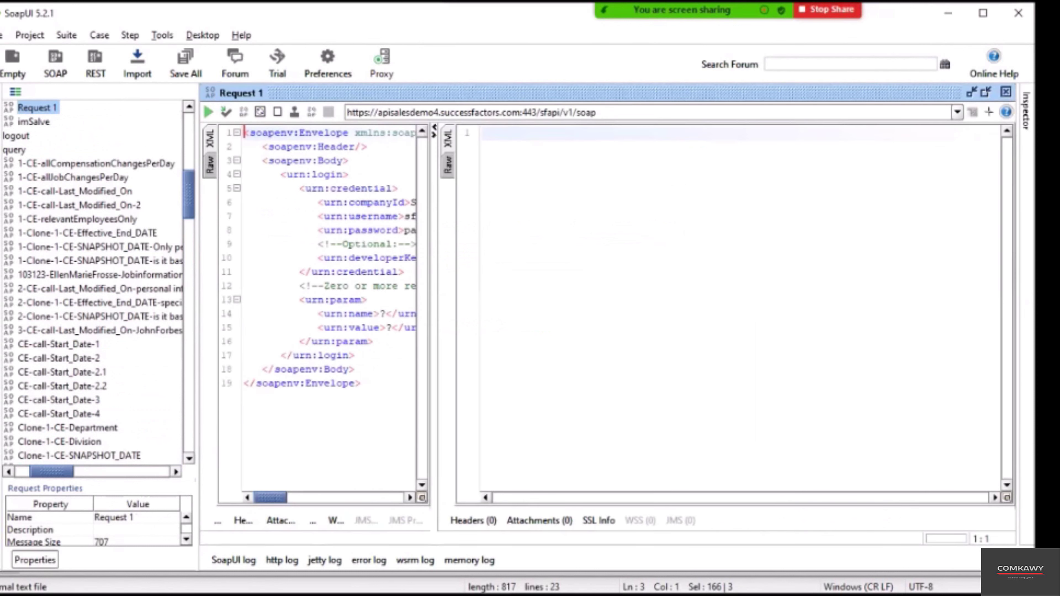
{"action": "left_click", "coordinate": [208, 112]}
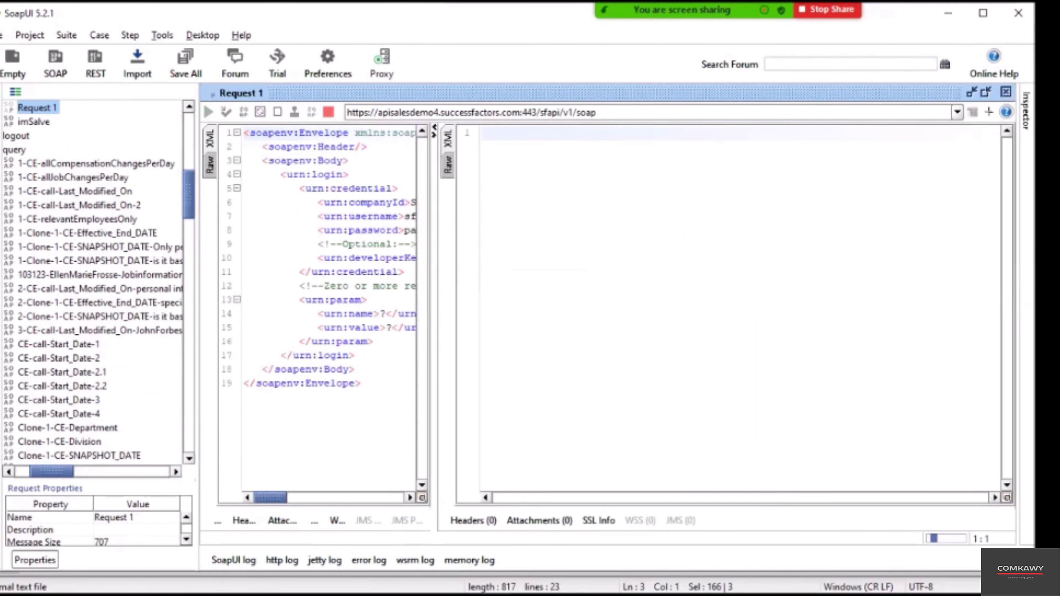
{"action": "left_click", "coordinate": [624, 188]}
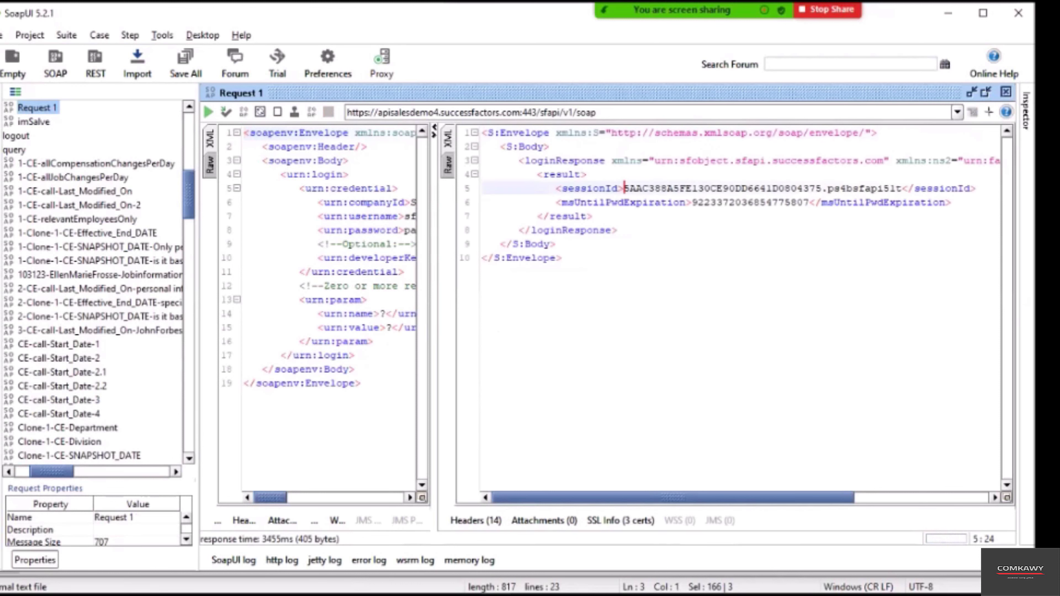
{"action": "left_click_drag", "start_coordinate": [625, 189], "coordinate": [902, 188]}
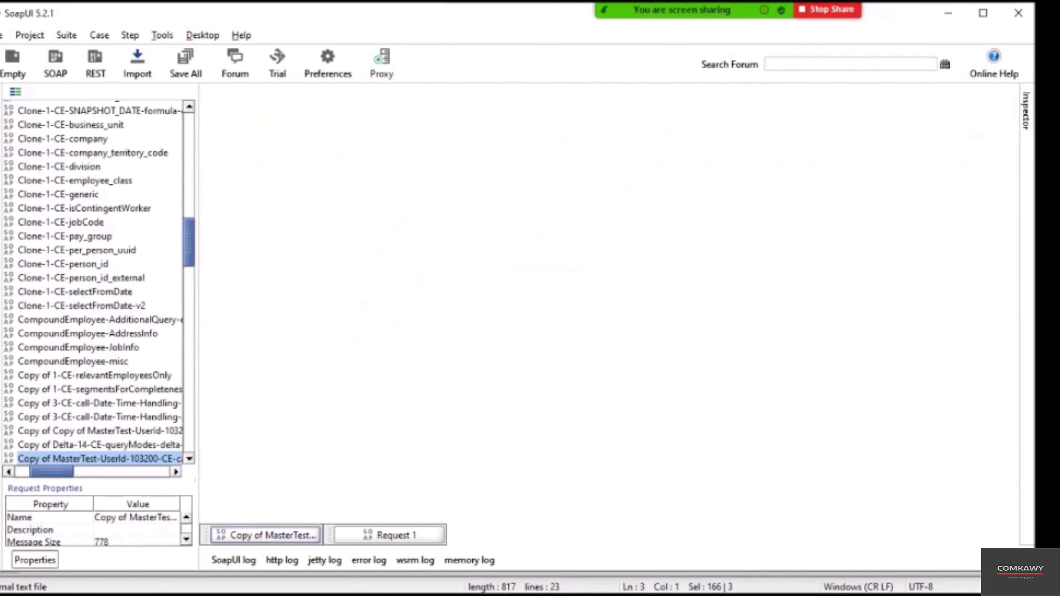
Return to the MasterTest copy request and replace the JSESSIONID token in its COOKIE header with the copied session ID.
{"action": "left_click", "coordinate": [266, 535]}
{"action": "left_click", "coordinate": [266, 520]}
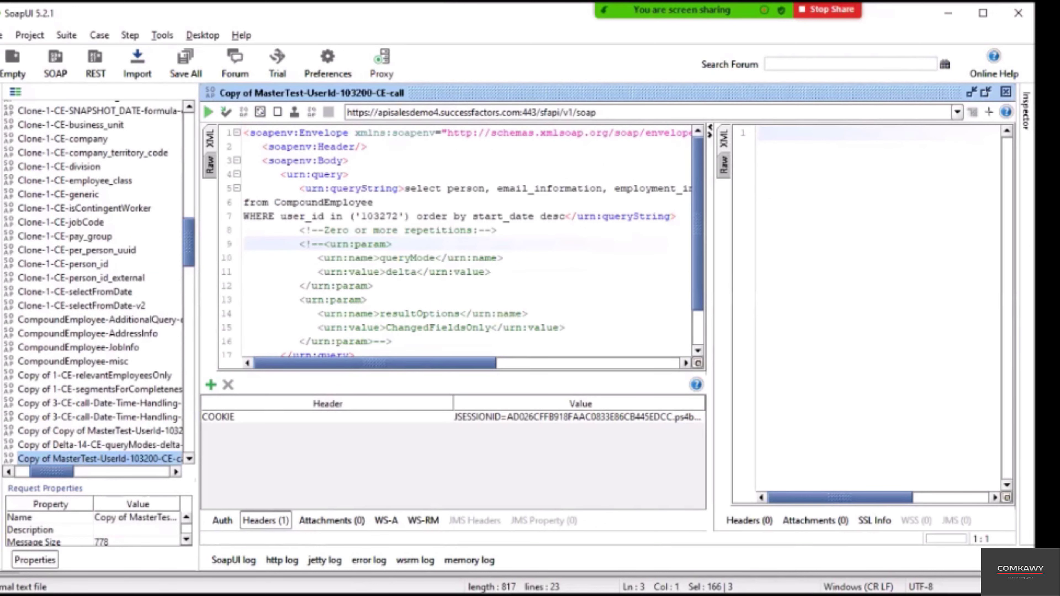
{"action": "double_click", "coordinate": [514, 417]}
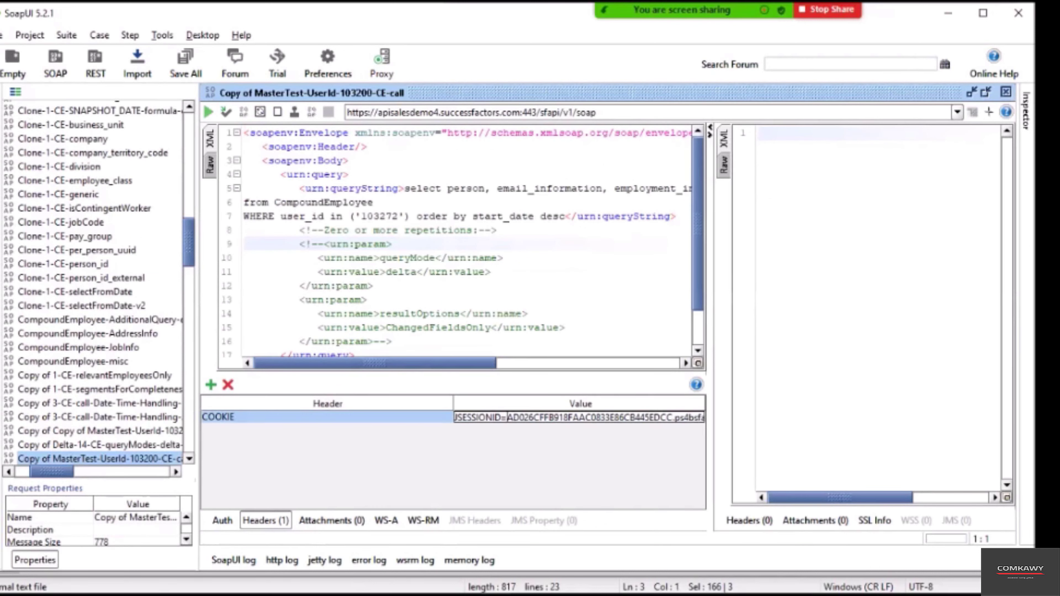
{"action": "key", "text": "ctrl+a"}
{"action": "key", "text": "ctrl+v"}
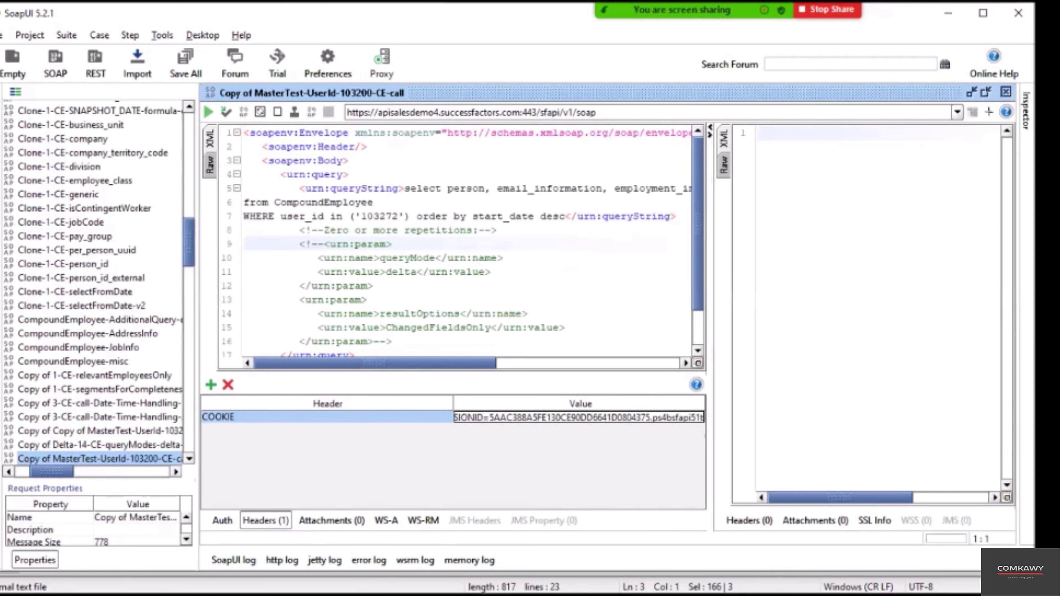
Reformat the query request's XML and submit the request to the SuccessFactors endpoint.
{"action": "left_click", "coordinate": [479, 300]}
{"action": "right_click", "coordinate": [480, 299]}
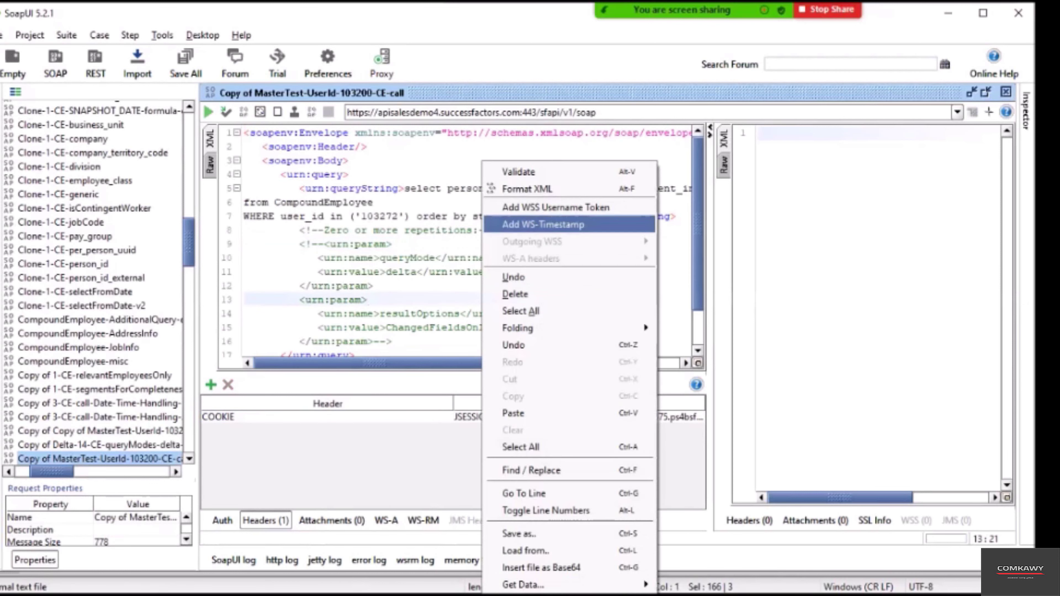
{"action": "left_click", "coordinate": [526, 190]}
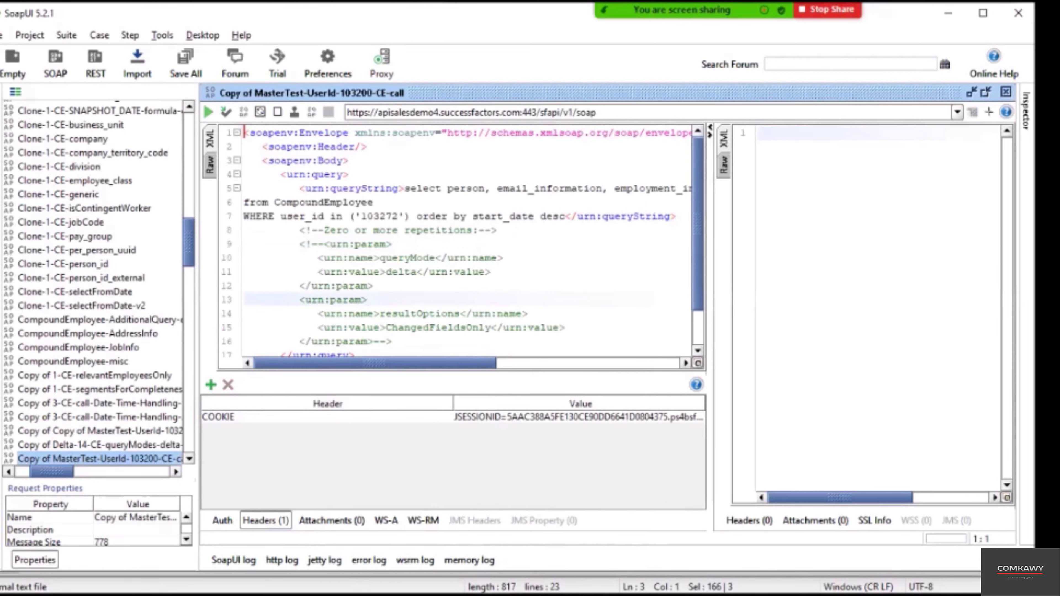
{"action": "left_click", "coordinate": [209, 112]}
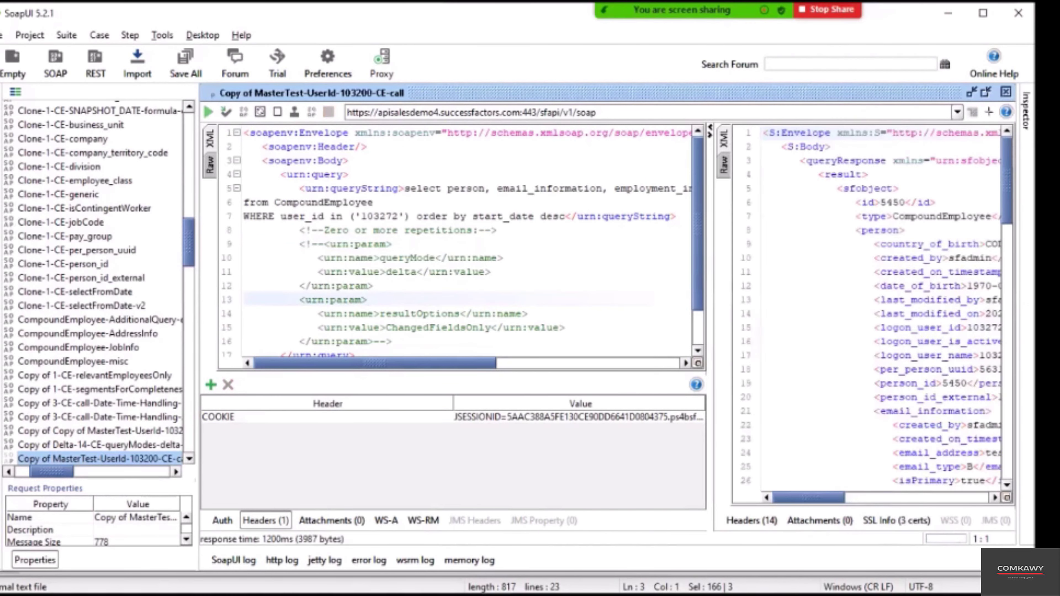
Copy the whole query response into a new Notepad++ document and set the document's language to XML.
{"action": "scroll", "coordinate": [776, 307], "scroll_direction": "down", "scroll_amount": 6}
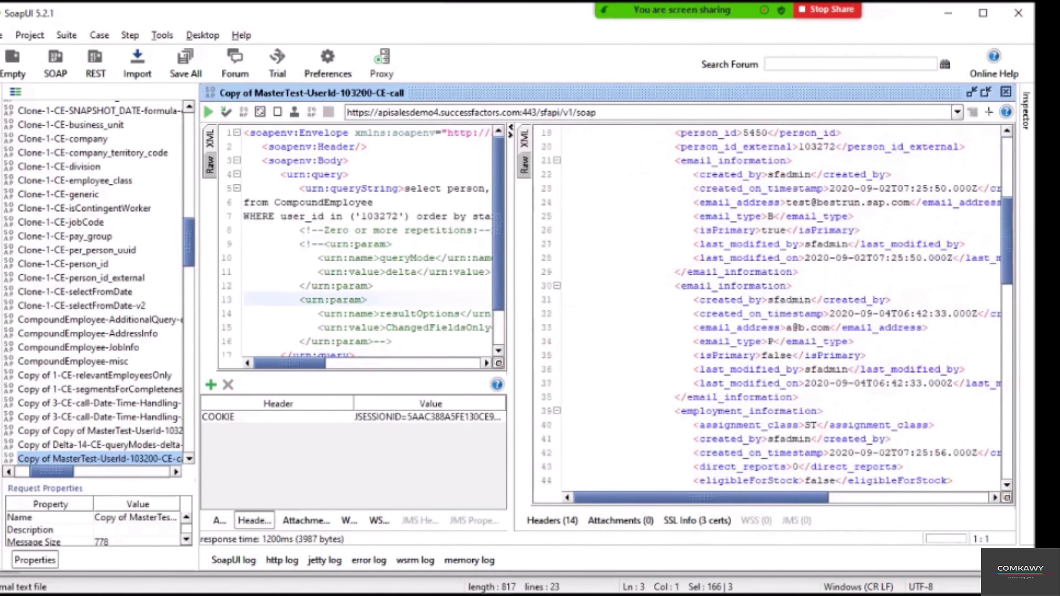
{"action": "left_click", "coordinate": [657, 257]}
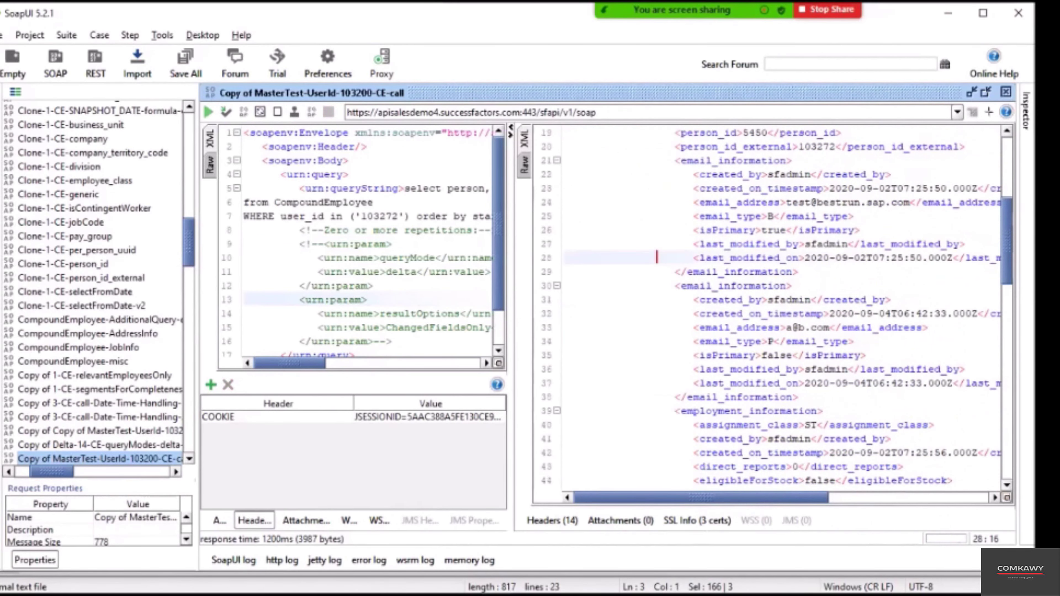
{"action": "scroll", "coordinate": [776, 307], "scroll_direction": "down", "scroll_amount": 6}
{"action": "key", "text": "alt+Tab"}
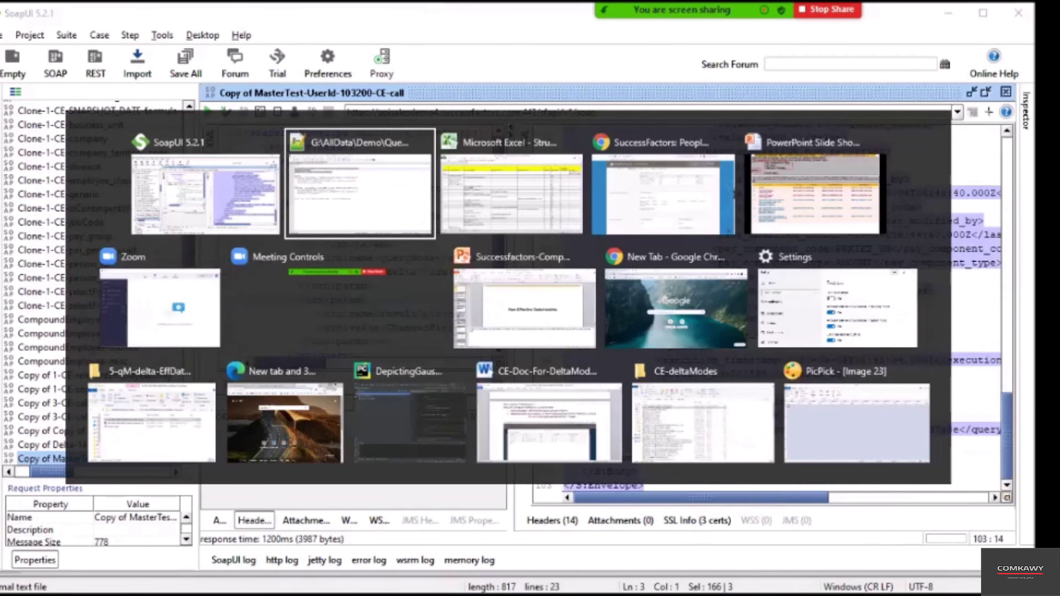
{"action": "left_click", "coordinate": [176, 213]}
{"action": "key", "text": "ctrl+n"}
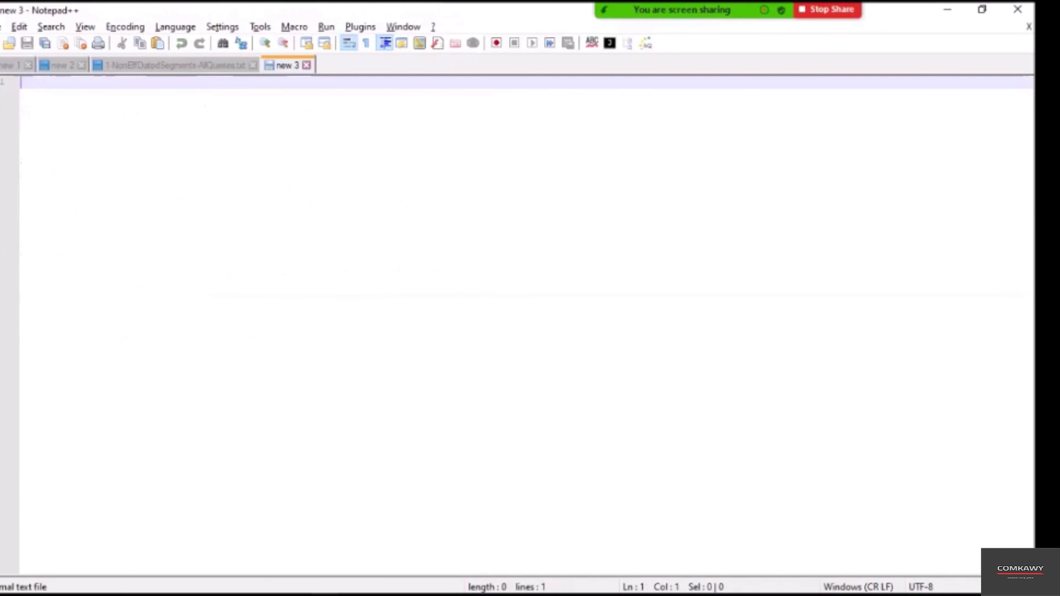
{"action": "key", "text": "ctrl+v"}
{"action": "left_click", "coordinate": [175, 26]}
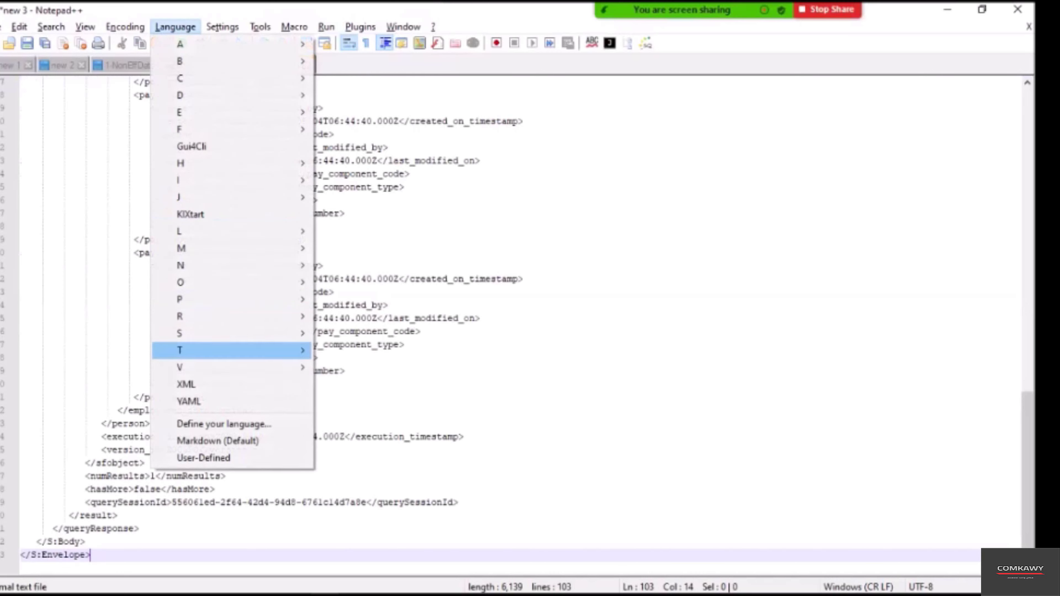
{"action": "key", "text": "Return"}
Examine the email_information segments in the response and compare their email_type values.
{"action": "scroll", "coordinate": [500, 325], "scroll_direction": "up", "scroll_amount": 20}
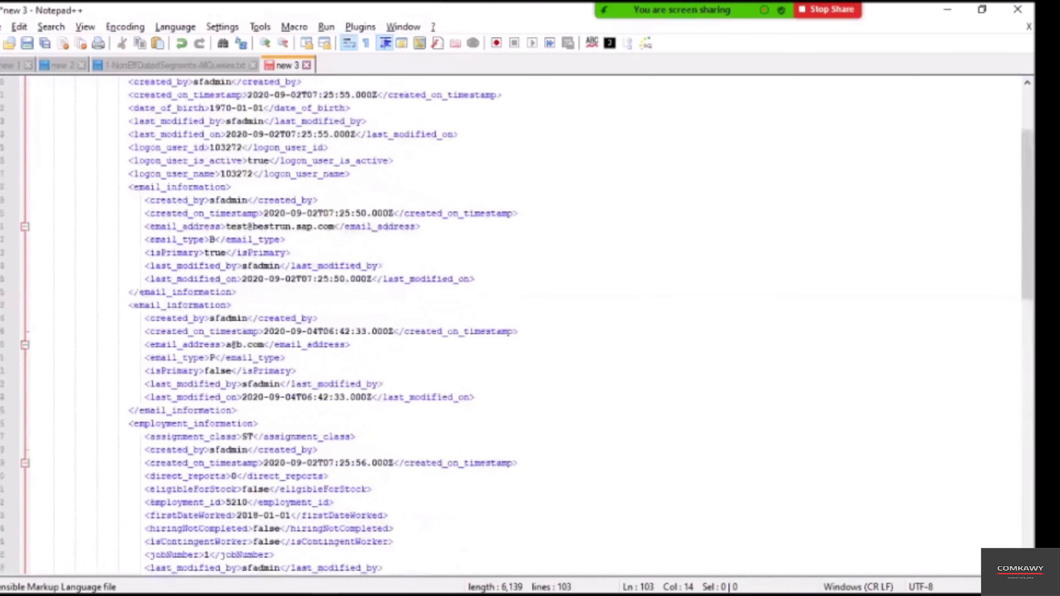
{"action": "scroll", "coordinate": [500, 326], "scroll_direction": "down", "scroll_amount": 3}
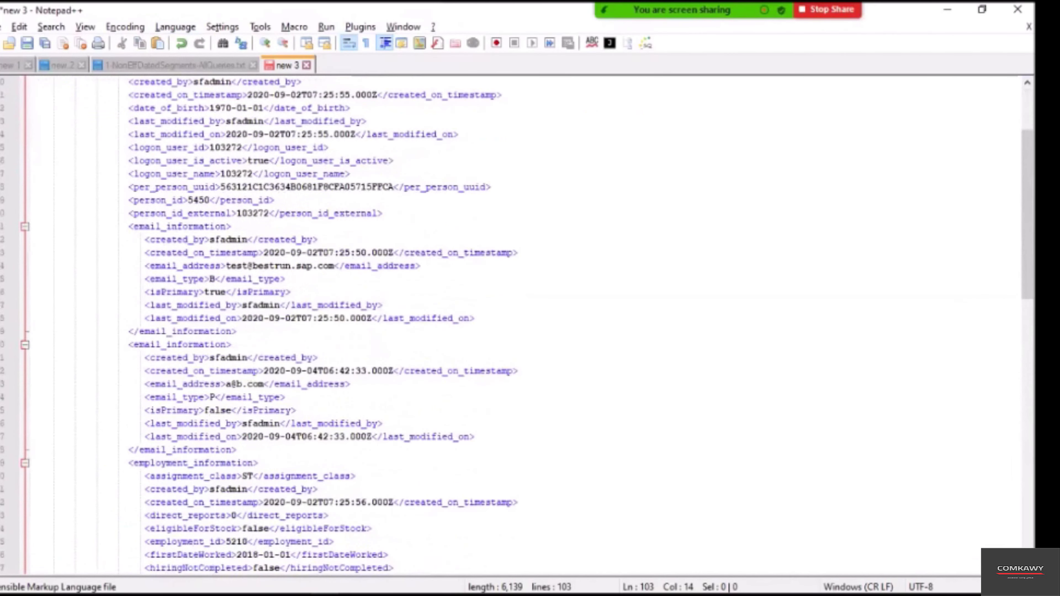
{"action": "left_click", "coordinate": [166, 226]}
{"action": "double_click", "coordinate": [167, 226]}
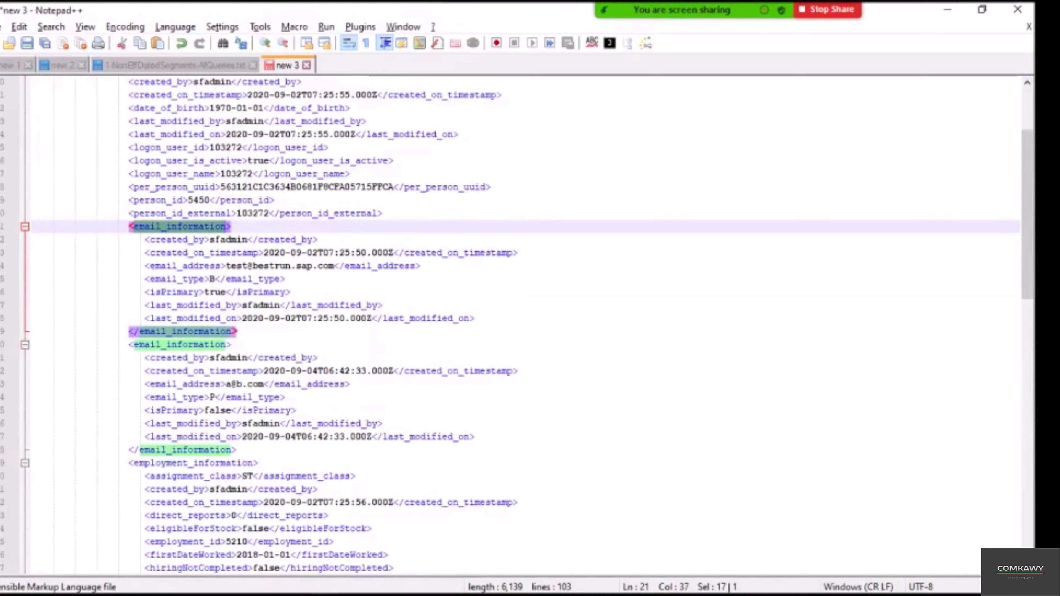
{"action": "key", "text": "shift+Left"}
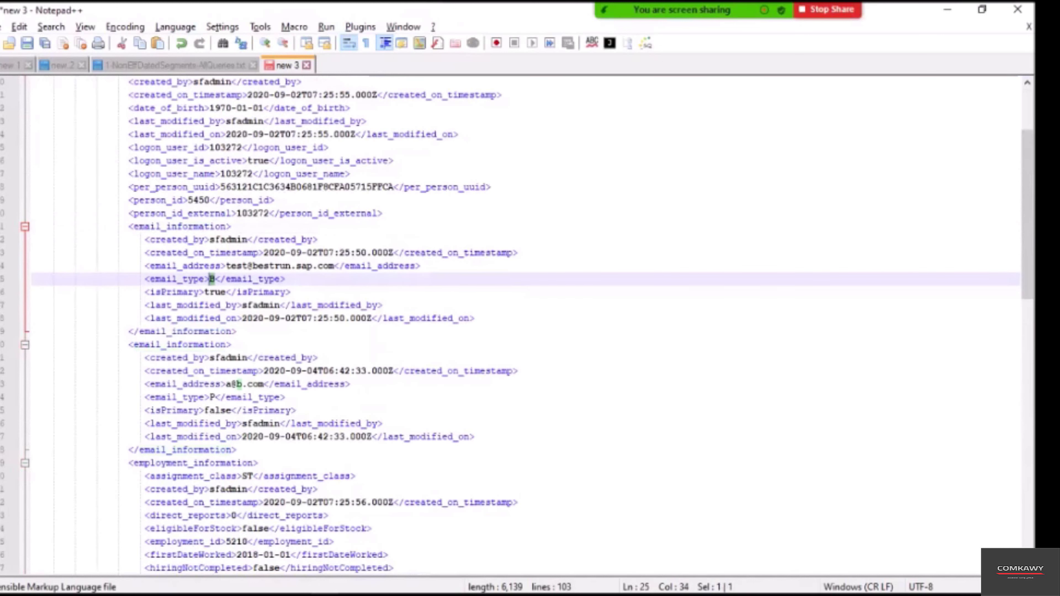
{"action": "double_click", "coordinate": [180, 345]}
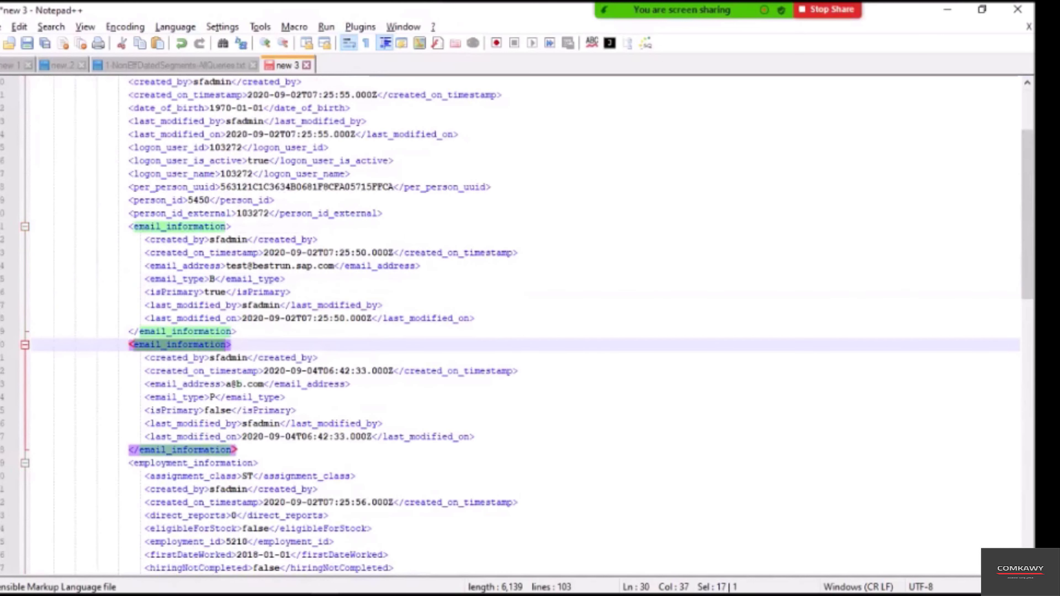
{"action": "double_click", "coordinate": [212, 397]}
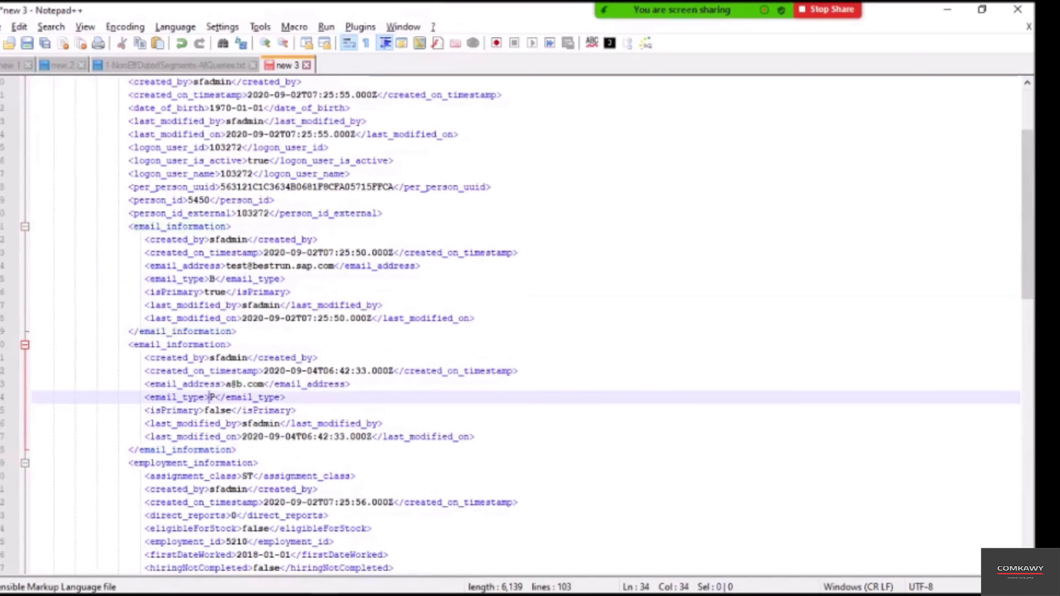
{"action": "triple_click", "coordinate": [212, 397]}
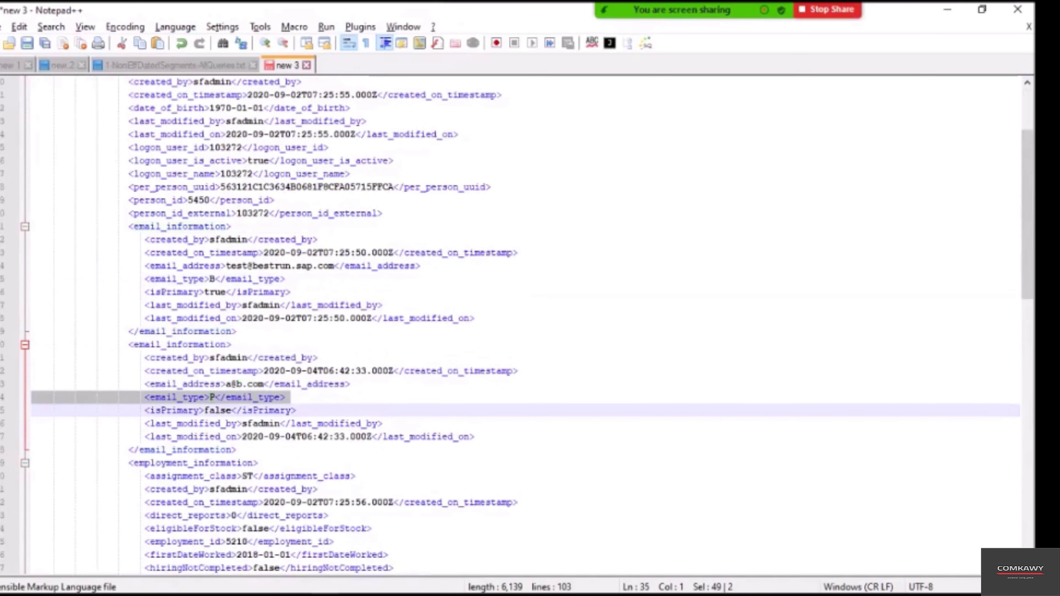
Collapse the email_information segments and all paycompensation_non_recurring segments under employment_information.
{"action": "left_click", "coordinate": [25, 227]}
{"action": "left_click", "coordinate": [24, 239]}
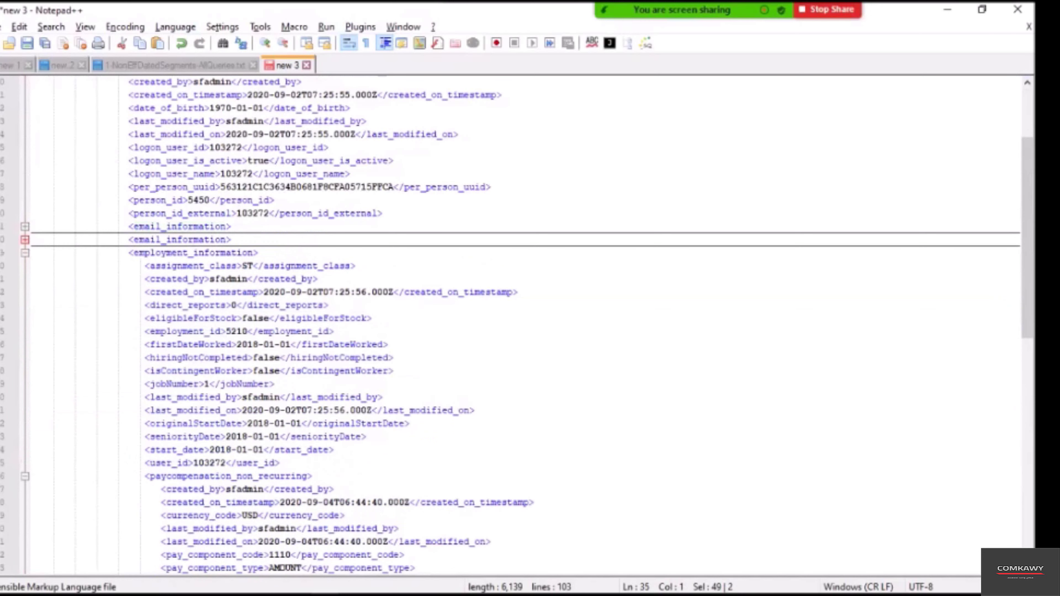
{"action": "scroll", "coordinate": [526, 326], "scroll_direction": "down", "scroll_amount": 4}
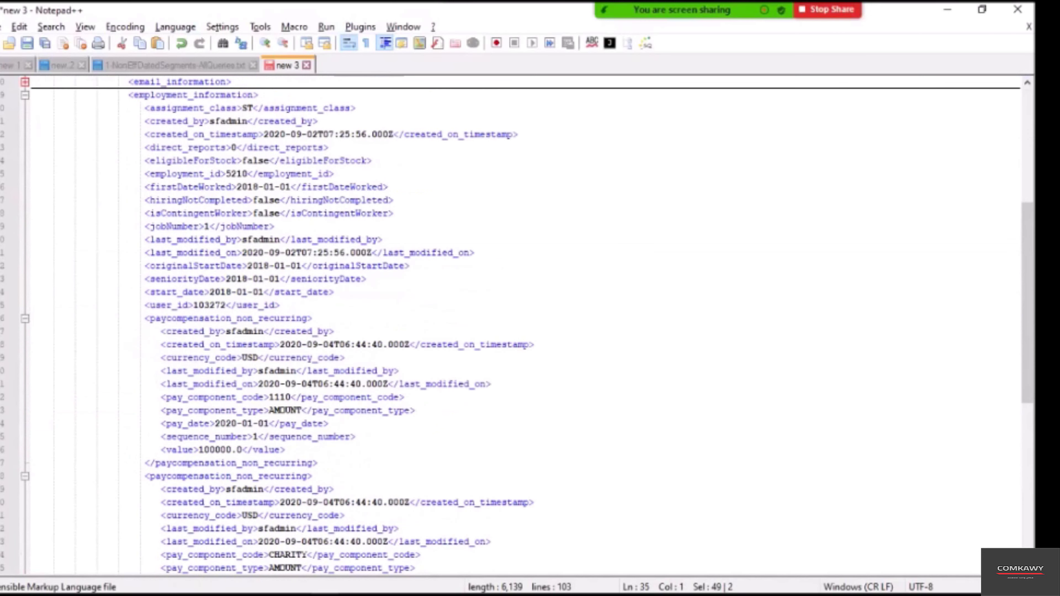
{"action": "left_click", "coordinate": [247, 318]}
{"action": "scroll", "coordinate": [246, 318], "scroll_direction": "down", "scroll_amount": 3}
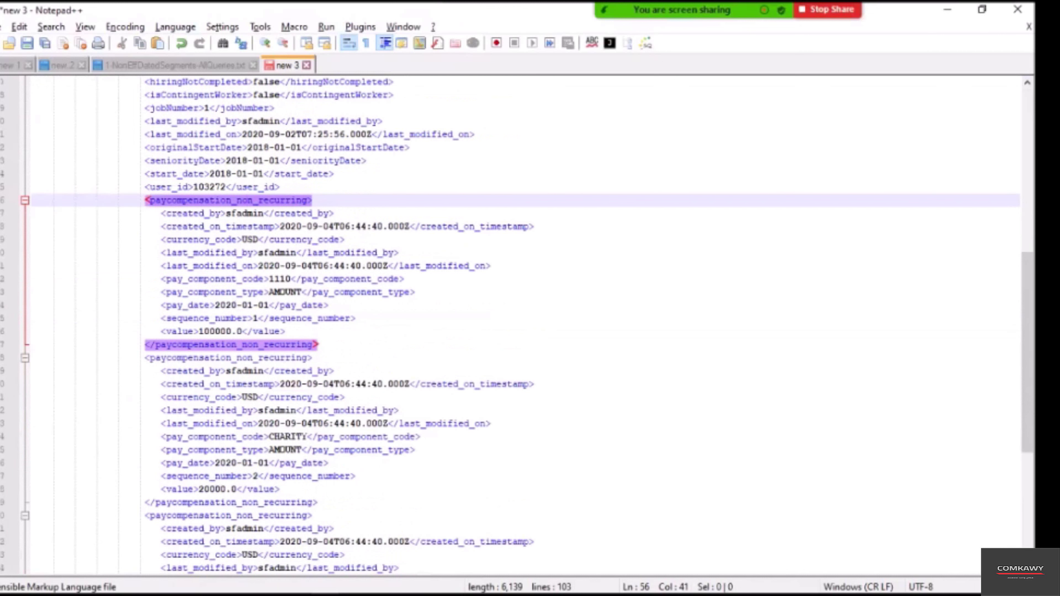
{"action": "key", "text": "ctrl+alt+f"}
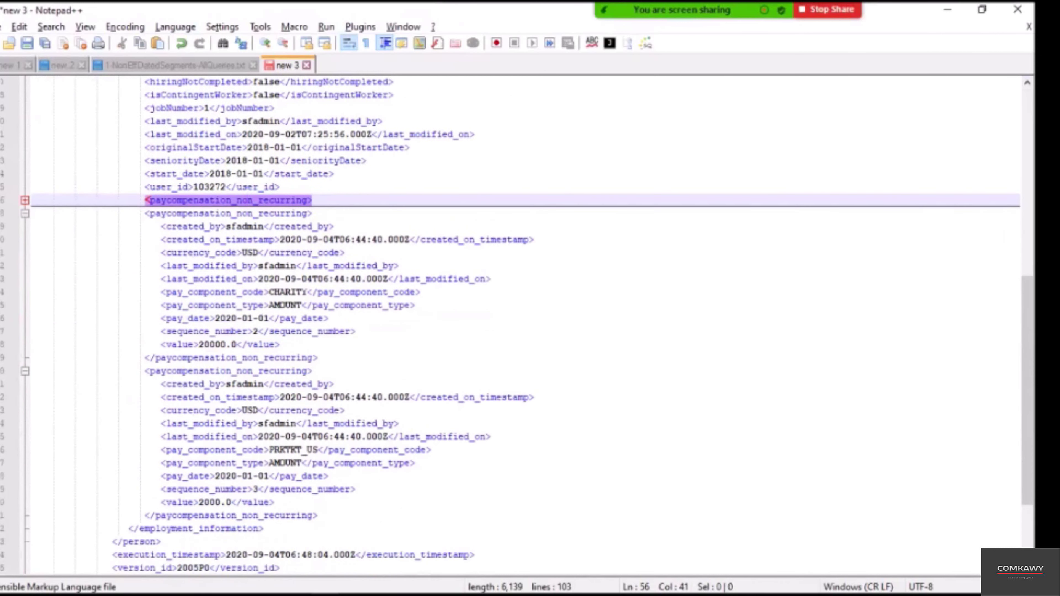
{"action": "left_click", "coordinate": [25, 213]}
{"action": "left_click", "coordinate": [25, 253]}
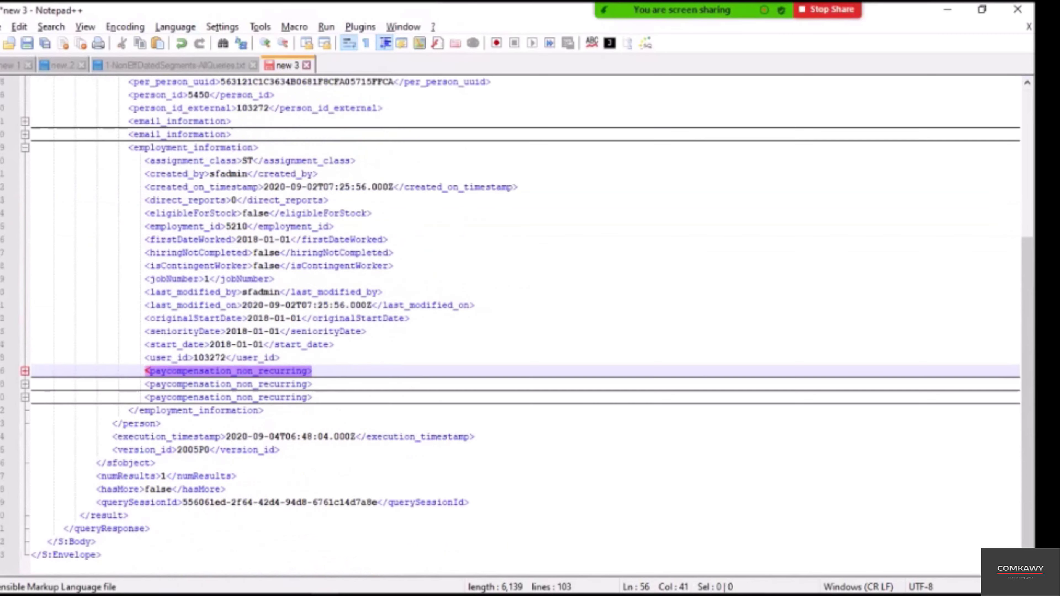
Highlight the paycompensation_non_recurring occurrences and expand the first one to examine its fields.
{"action": "double_click", "coordinate": [248, 370]}
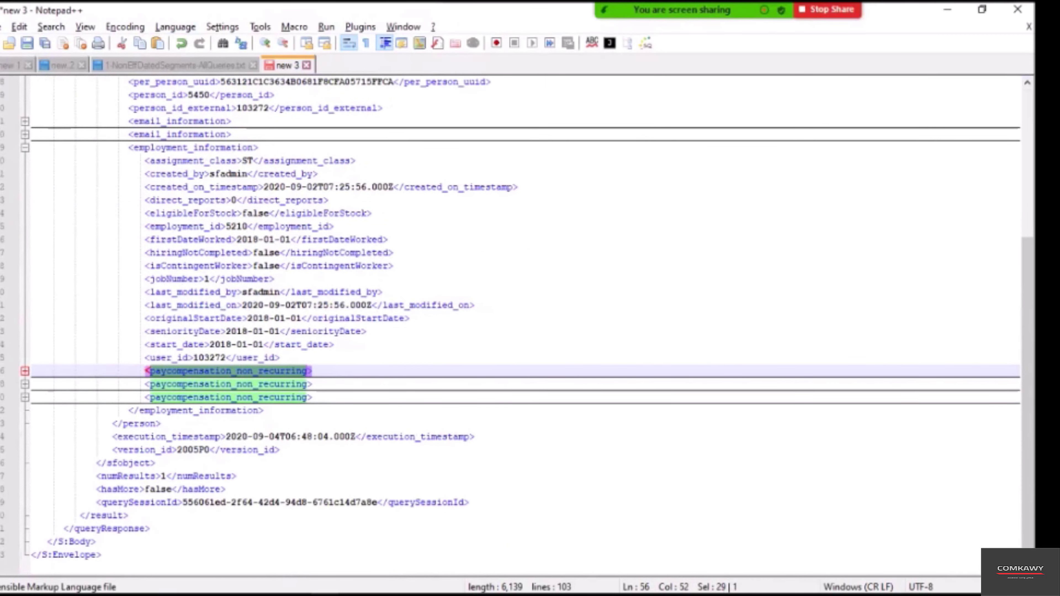
{"action": "key", "text": "ctrl+alt+shift+f"}
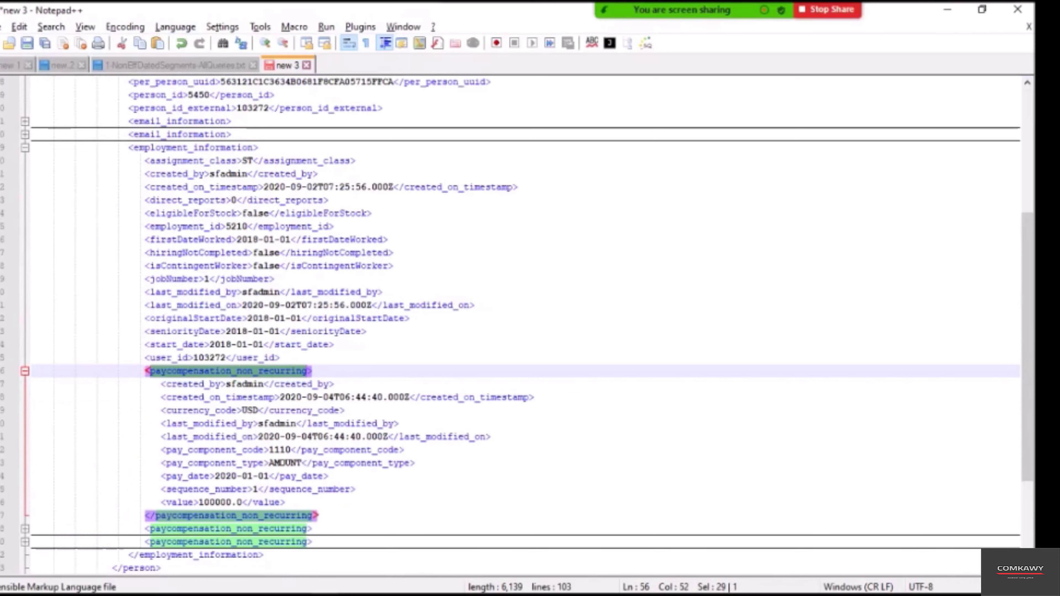
{"action": "scroll", "coordinate": [525, 326], "scroll_direction": "down", "scroll_amount": 3}
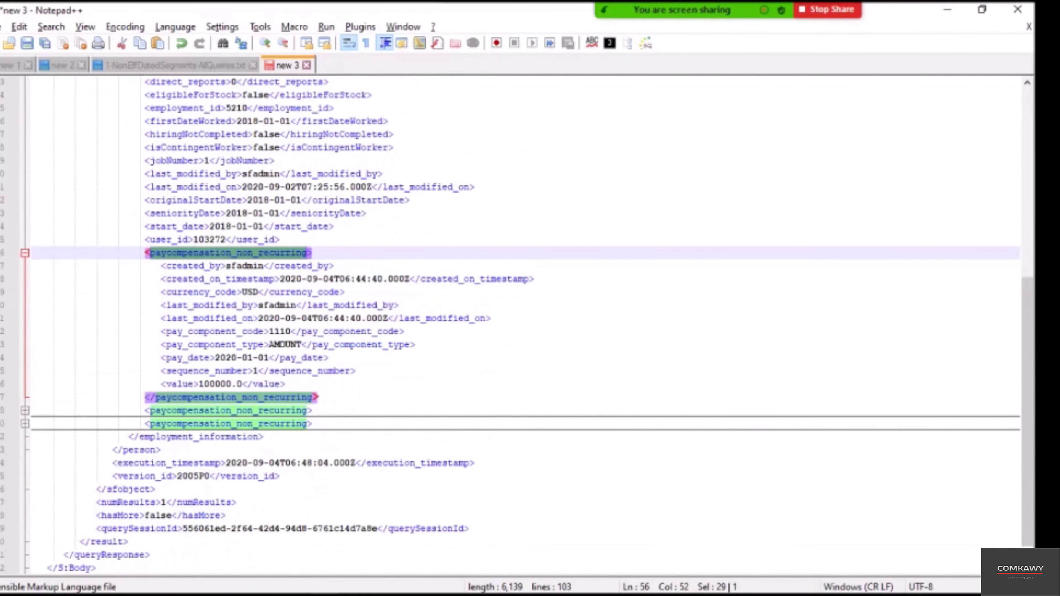
Examine the pay_date, sequence_number and pay_component_code fields of the first paycompensation_non_recurring segment.
{"action": "left_click_drag", "start_coordinate": [285, 357], "coordinate": [172, 357]}
{"action": "left_click_drag", "start_coordinate": [285, 371], "coordinate": [197, 371]}
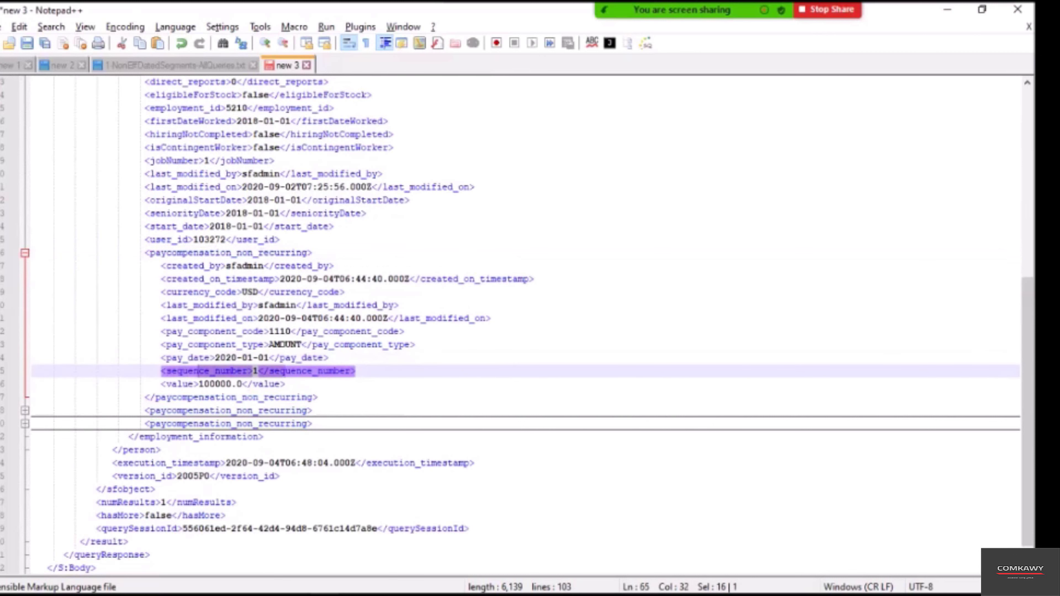
{"action": "left_click_drag", "start_coordinate": [269, 331], "coordinate": [220, 331]}
{"action": "double_click", "coordinate": [279, 331]}
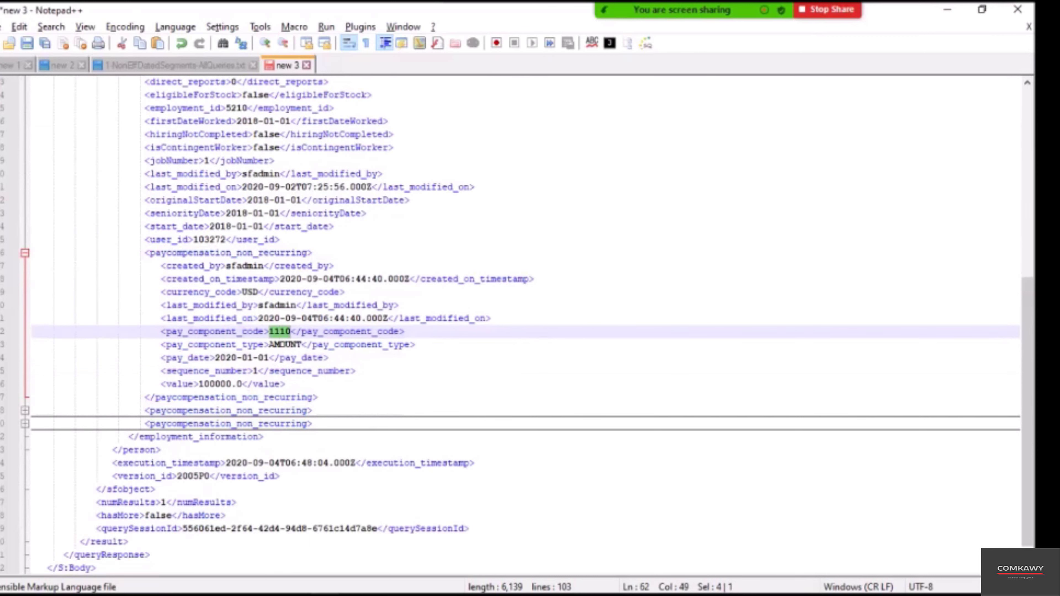
Expand the second paycompensation_non_recurring segment and highlight its pay_component_code value.
{"action": "left_click", "coordinate": [25, 410]}
{"action": "scroll", "coordinate": [526, 324], "scroll_direction": "down", "scroll_amount": 3}
{"action": "double_click", "coordinate": [287, 371]}
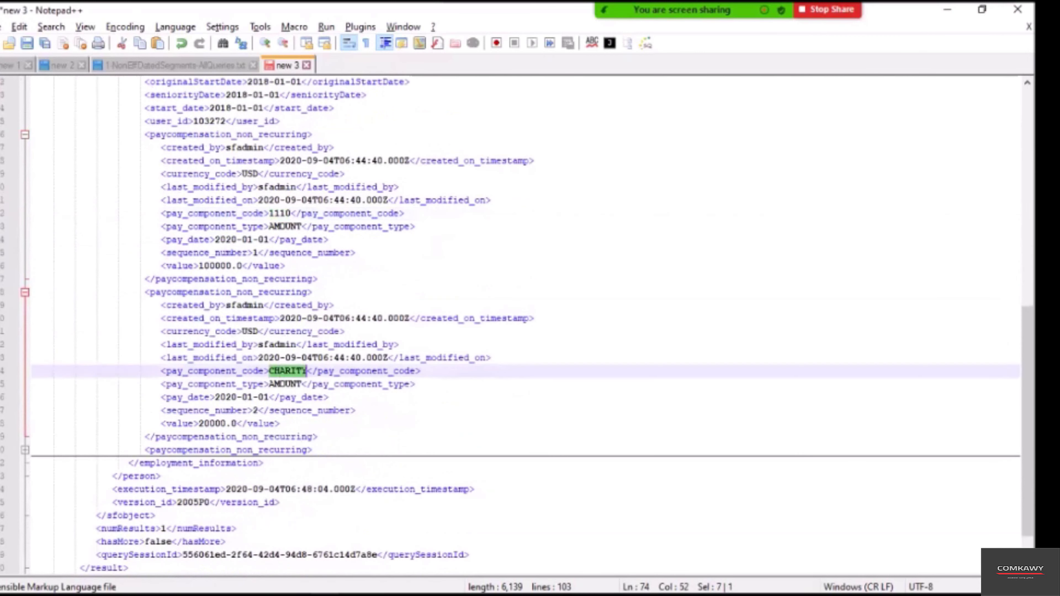
{"action": "double_click", "coordinate": [214, 370]}
{"action": "double_click", "coordinate": [287, 370]}
{"action": "triple_click", "coordinate": [287, 371]}
{"action": "double_click", "coordinate": [287, 370]}
Expand the third paycompensation_non_recurring segment and highlight its pay_component_code field and value.
{"action": "scroll", "coordinate": [525, 324], "scroll_direction": "down", "scroll_amount": 2}
{"action": "left_click", "coordinate": [25, 396]}
{"action": "scroll", "coordinate": [525, 324], "scroll_direction": "down", "scroll_amount": 2}
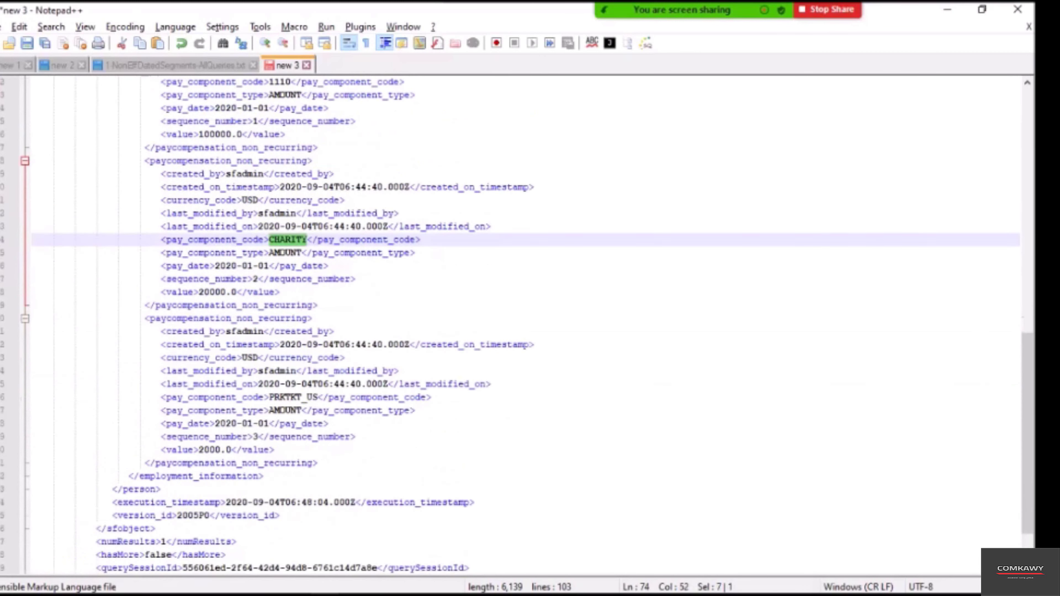
{"action": "double_click", "coordinate": [258, 397]}
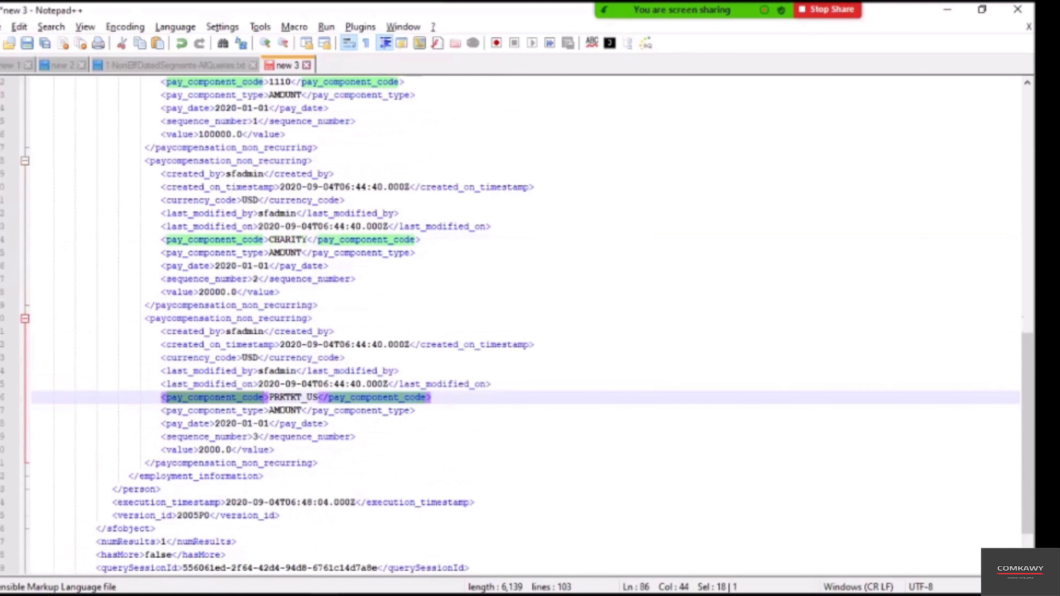
{"action": "double_click", "coordinate": [292, 397]}
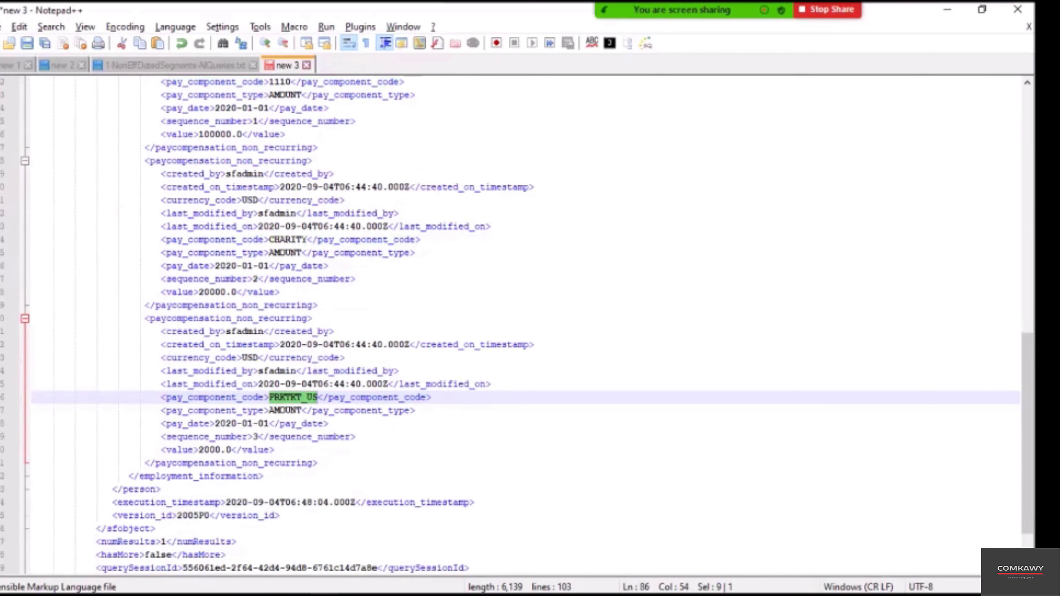
Highlight the third paycompensation_non_recurring tag and examine its pay_component_code, pay_date and sequence_number fields.
{"action": "double_click", "coordinate": [228, 318]}
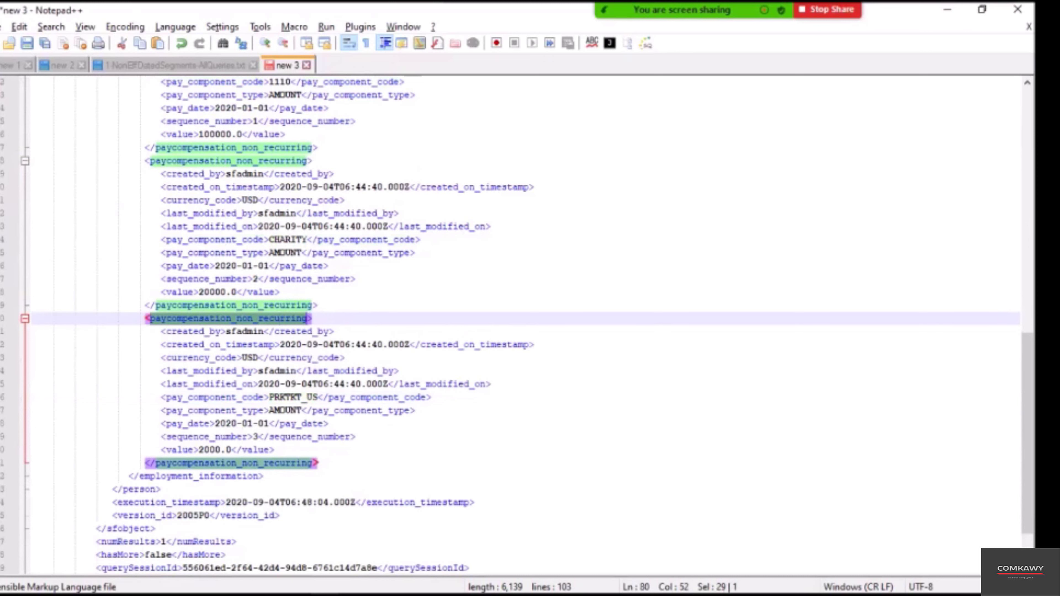
{"action": "double_click", "coordinate": [247, 397]}
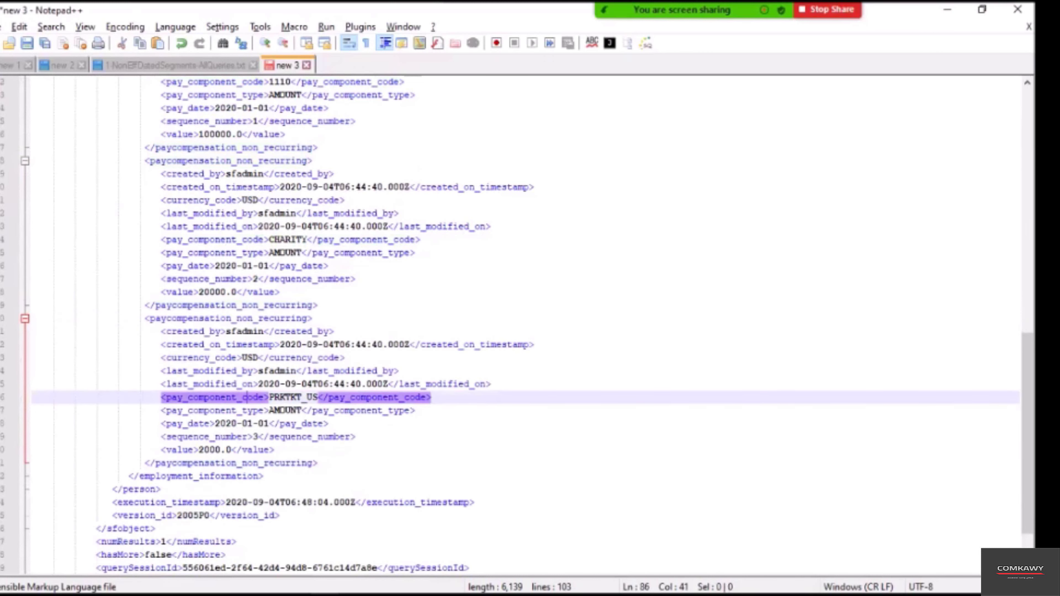
{"action": "double_click", "coordinate": [201, 423]}
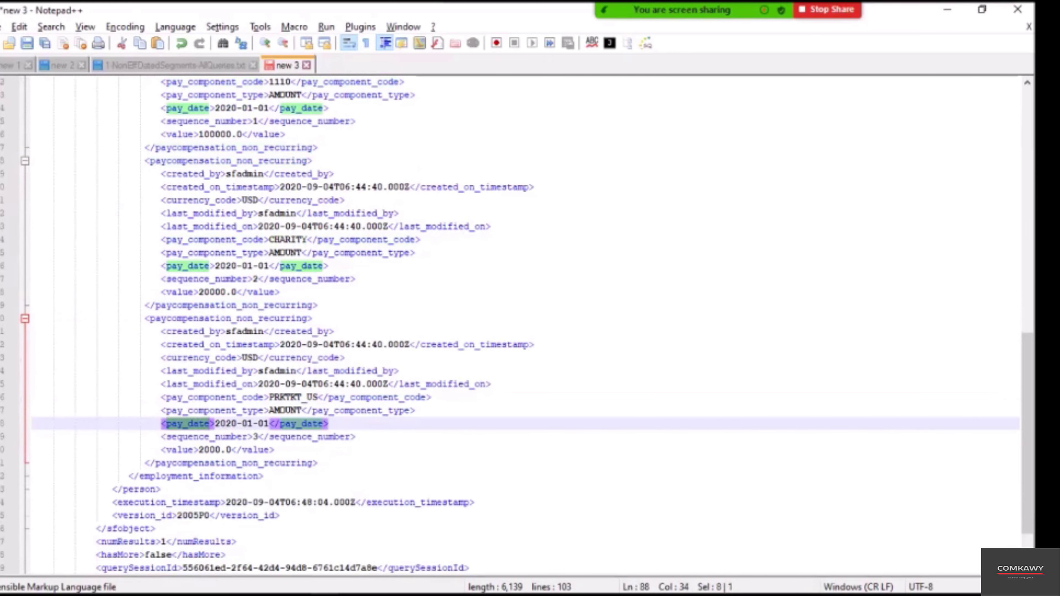
{"action": "double_click", "coordinate": [208, 437]}
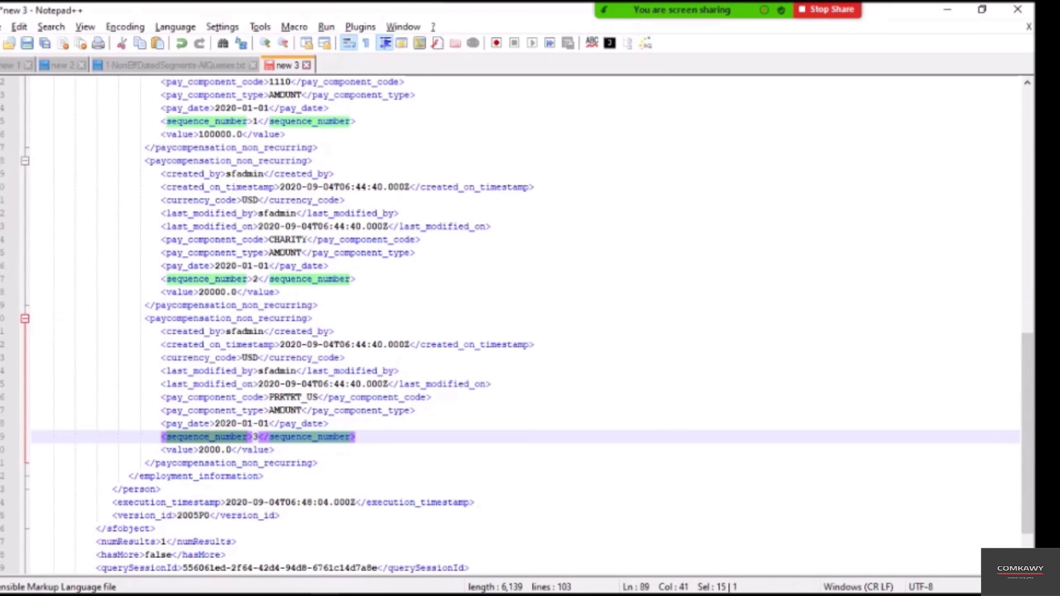
{"action": "key", "text": "alt+Tab"}
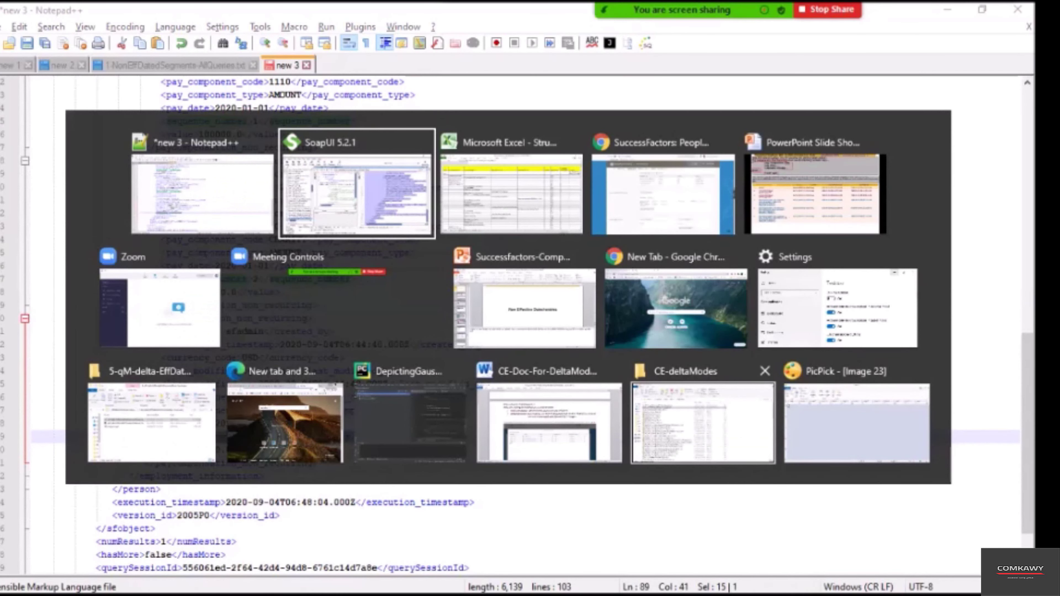
{"action": "key", "text": "Escape"}
{"action": "left_click", "coordinate": [377, 411]}
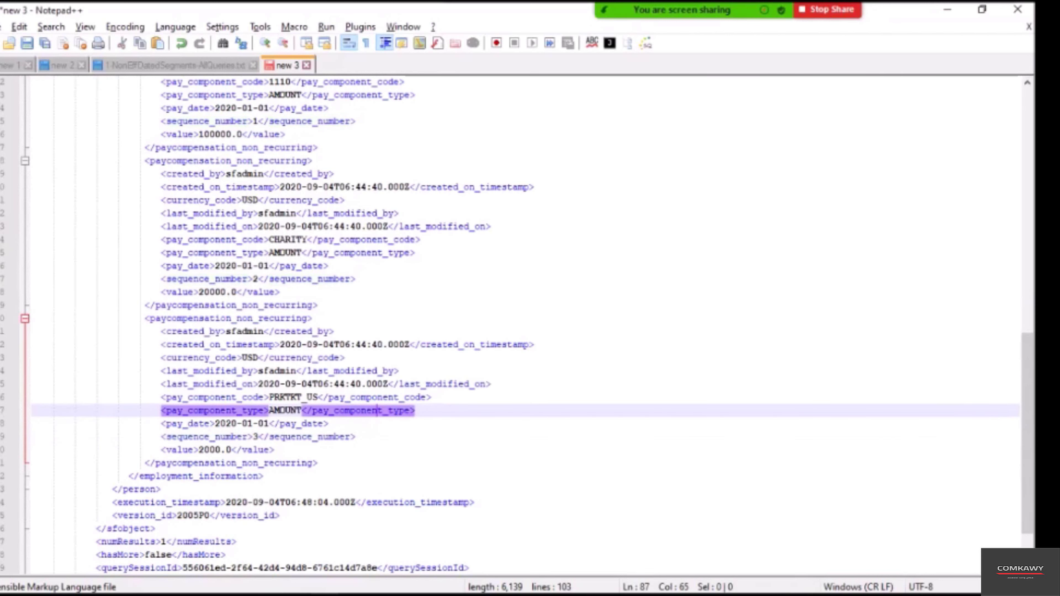
Find all occurrences of the last_modified_on date 2020-09-04 in the current document.
{"action": "left_click", "coordinate": [333, 384]}
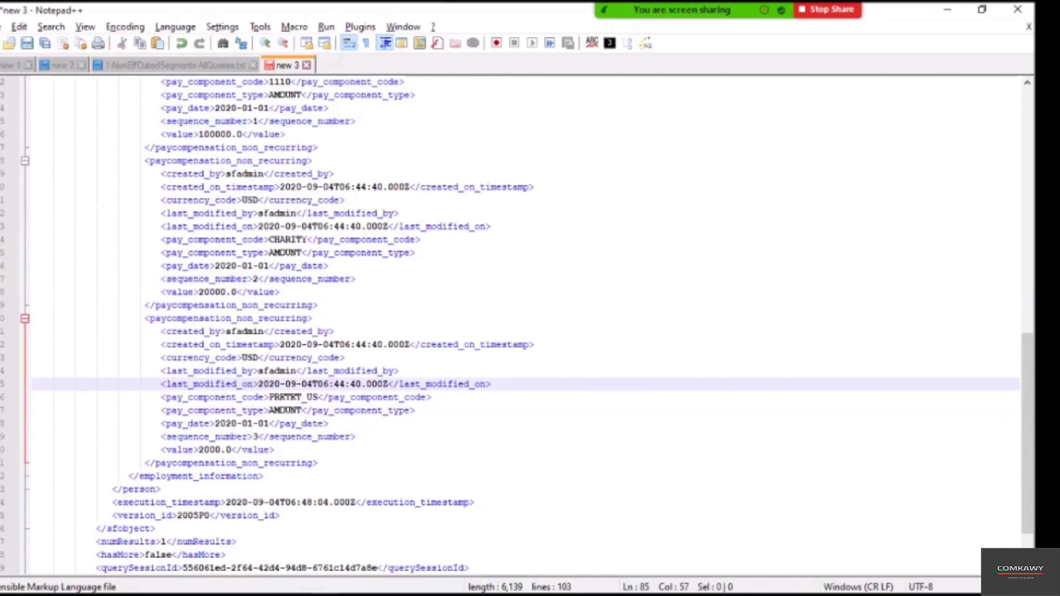
{"action": "double_click", "coordinate": [294, 396]}
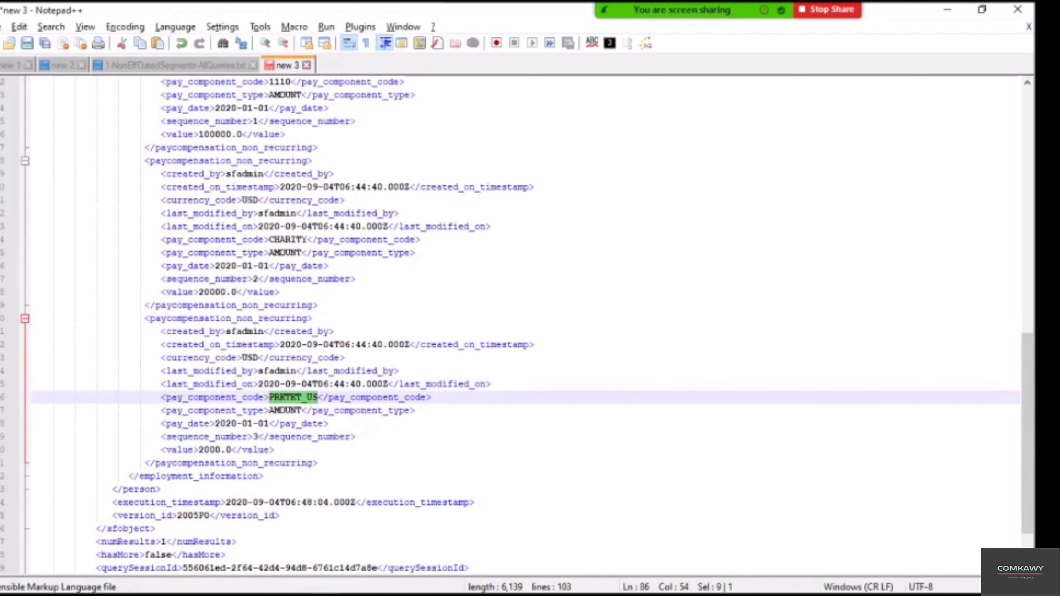
{"action": "double_click", "coordinate": [339, 384]}
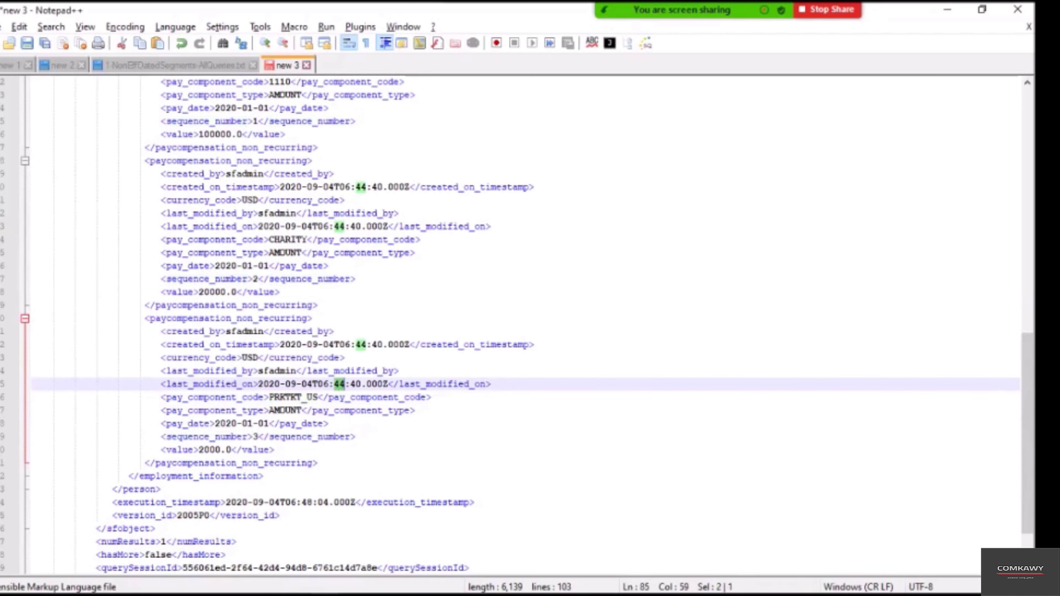
{"action": "left_click_drag", "start_coordinate": [312, 383], "coordinate": [257, 383]}
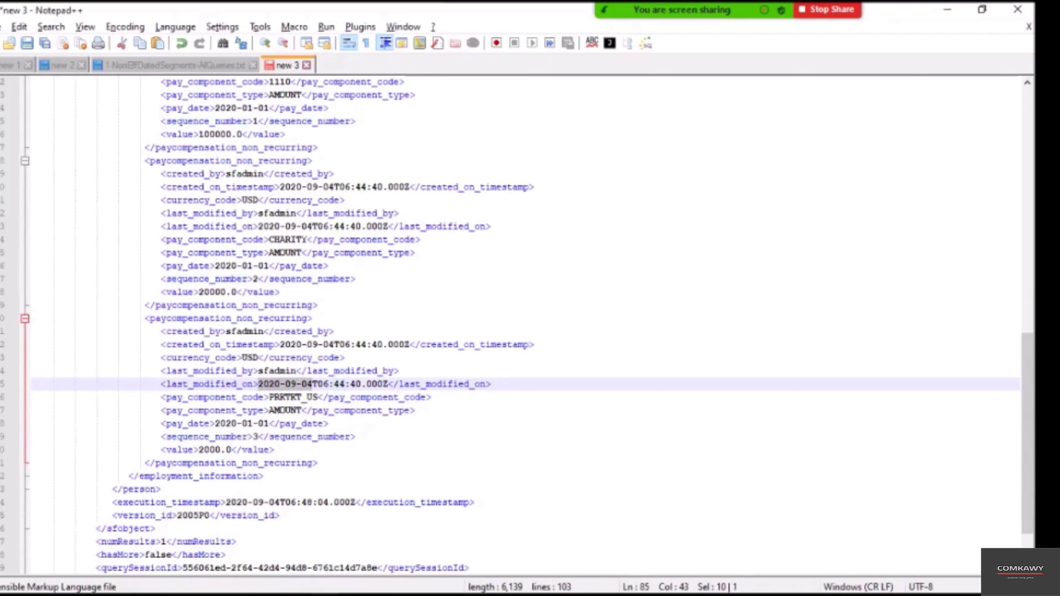
{"action": "key", "text": "ctrl+f"}
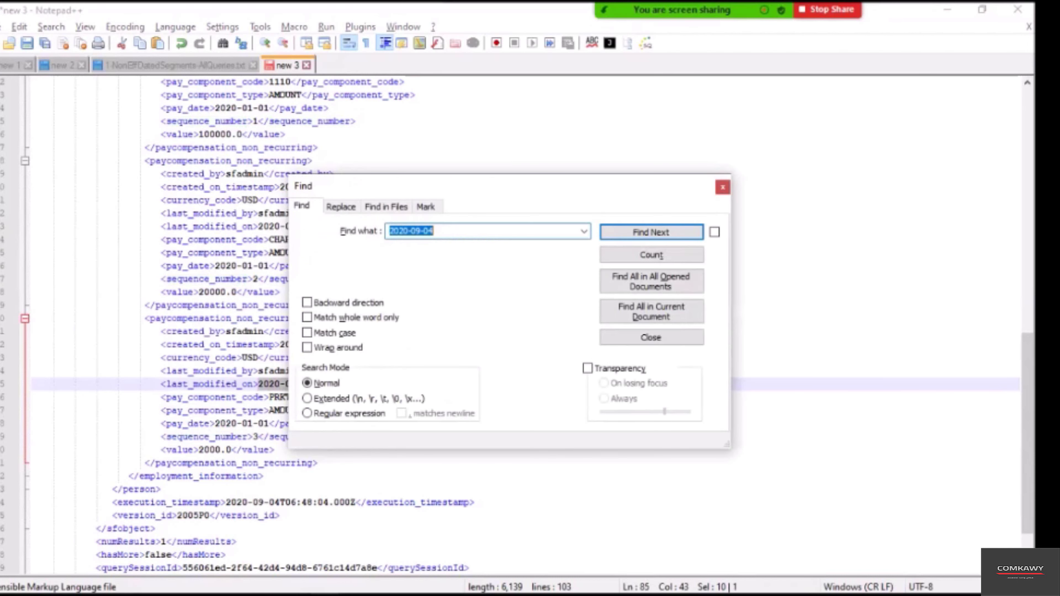
{"action": "left_click", "coordinate": [651, 311]}
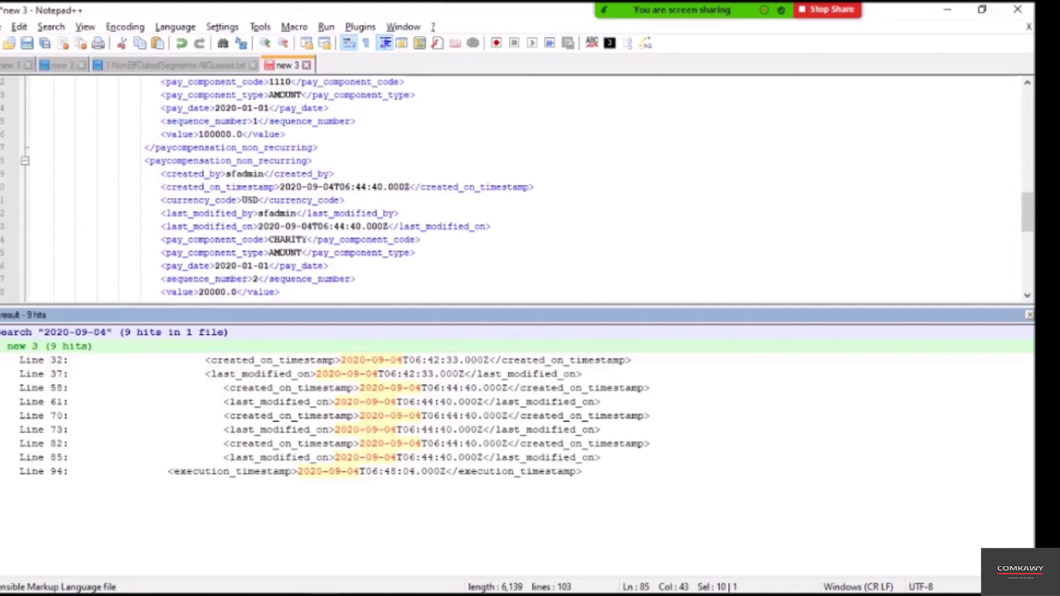
Compare the execution, creation and modification times in the search results to identify the latest modification timestamp.
{"action": "left_click_drag", "start_coordinate": [416, 458], "coordinate": [371, 471]}
{"action": "left_click_drag", "start_coordinate": [223, 471], "coordinate": [260, 471]}
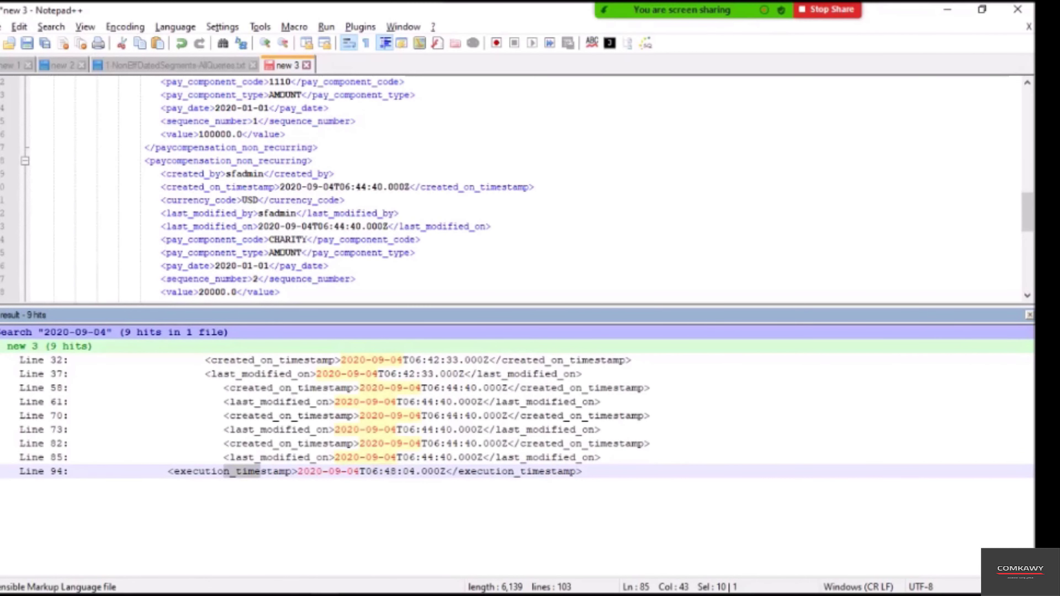
{"action": "mouse_move", "coordinate": [378, 471]}
{"action": "left_mouse_down"}
{"action": "mouse_move", "coordinate": [396, 471]}
{"action": "mouse_move", "coordinate": [372, 471]}
{"action": "left_mouse_up"}
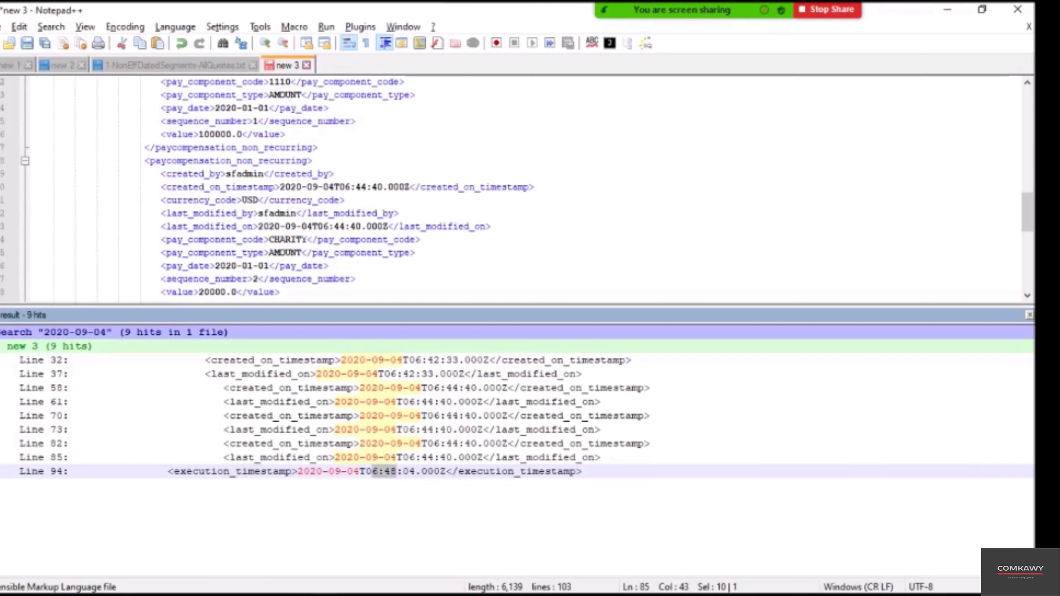
{"action": "left_click_drag", "start_coordinate": [434, 458], "coordinate": [421, 429]}
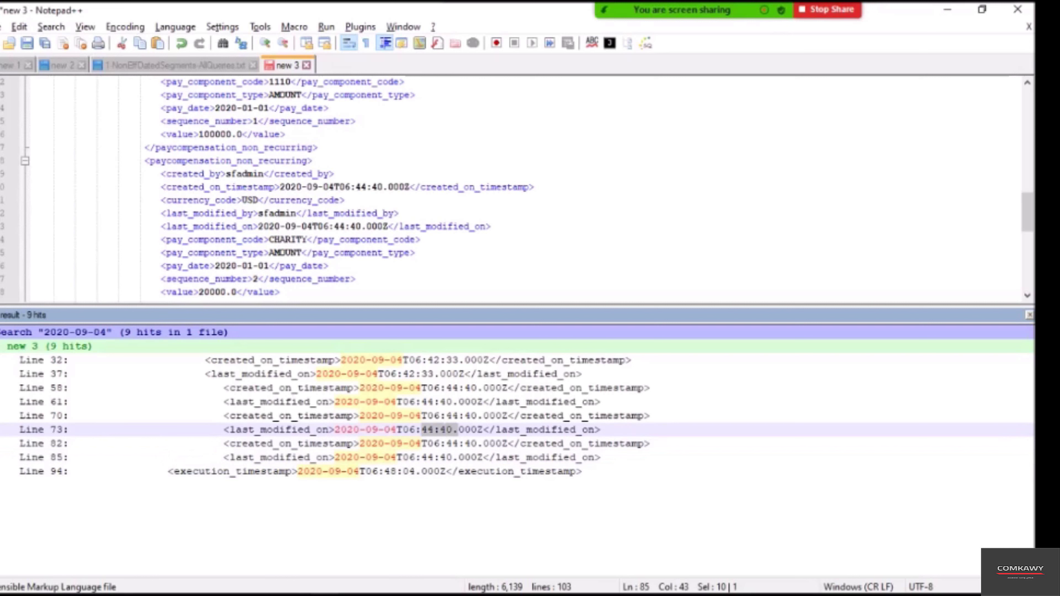
{"action": "left_click_drag", "start_coordinate": [489, 388], "coordinate": [427, 360]}
{"action": "double_click", "coordinate": [434, 387]}
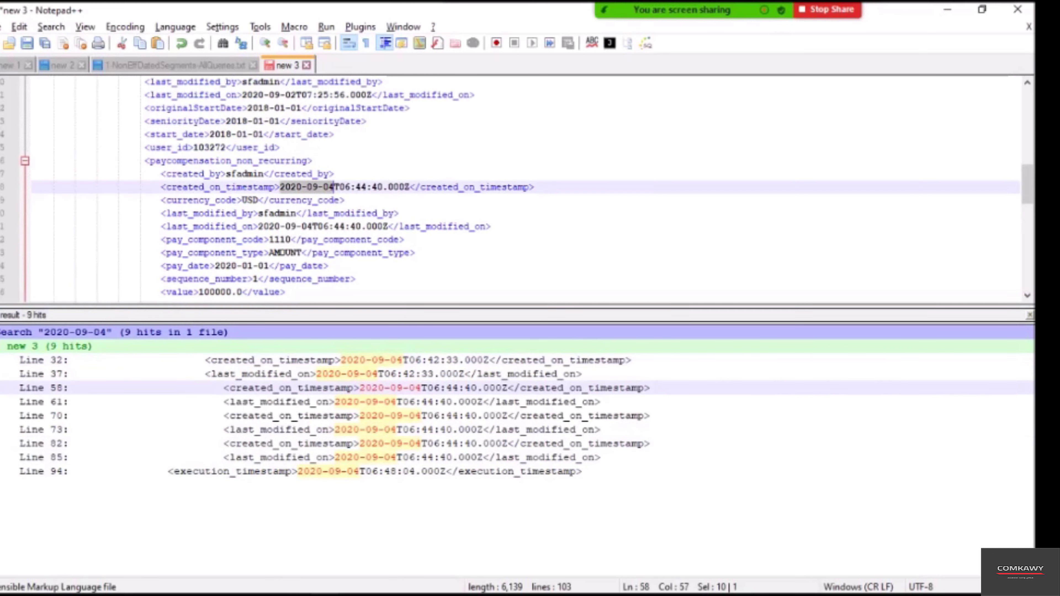
Copy the full last_modified_on timestamp of the third paycompensation_non_recurring segment from line 85 and close the search results.
{"action": "double_click", "coordinate": [434, 457]}
{"action": "left_click", "coordinate": [371, 213]}
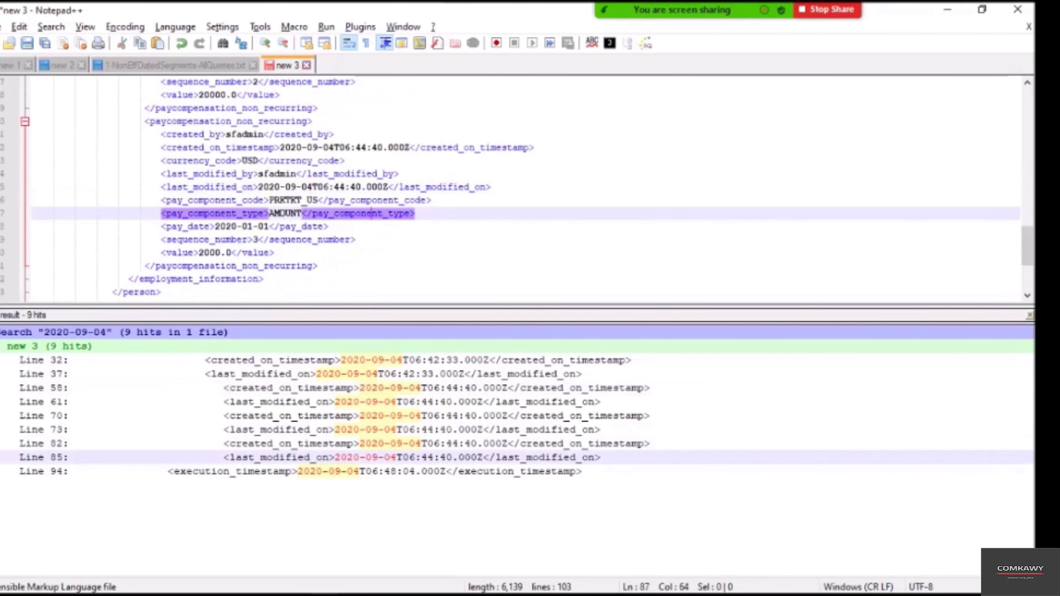
{"action": "left_click_drag", "start_coordinate": [388, 187], "coordinate": [257, 186]}
{"action": "key", "text": "ctrl+c"}
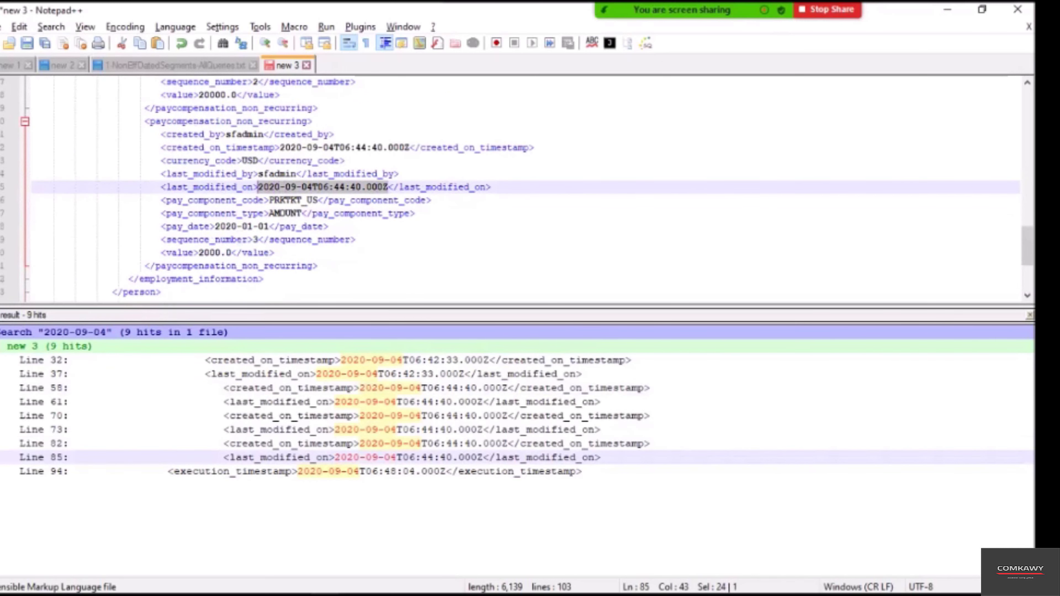
{"action": "key", "text": "Escape"}
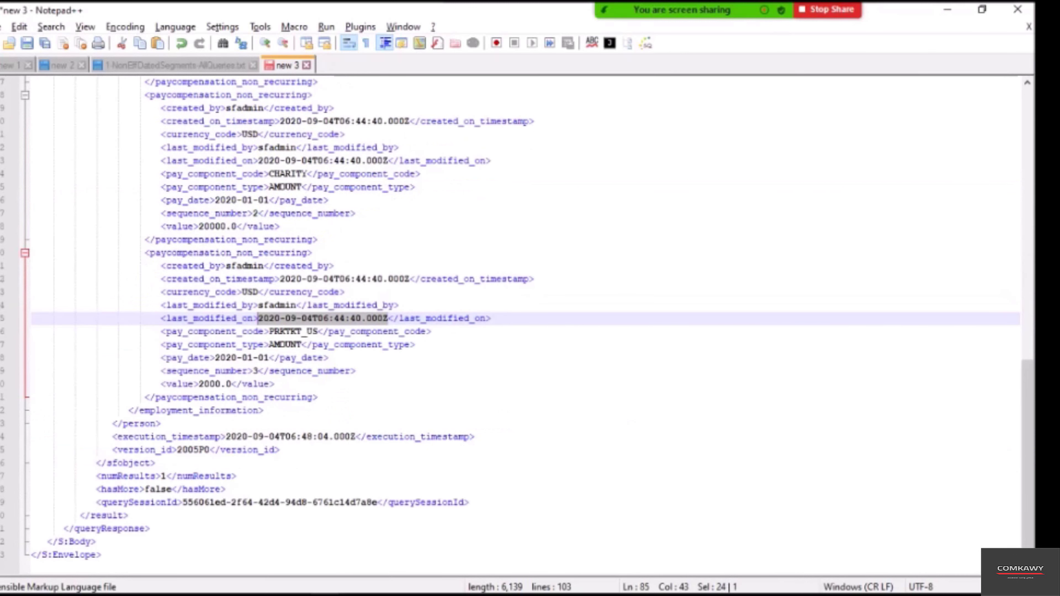
Append 2020-09-04T06:44:40Z, without milliseconds, to the maximum modification Date line in 1-NonEffDatedSegments-AllQueries.txt and save the file.
{"action": "left_click", "coordinate": [160, 65]}
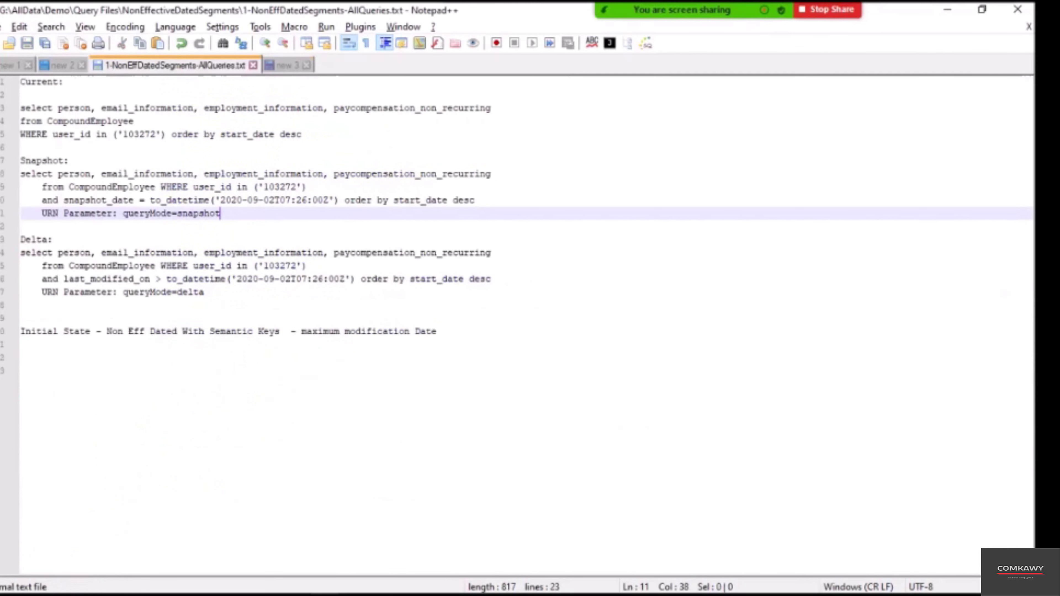
{"action": "left_click", "coordinate": [442, 331]}
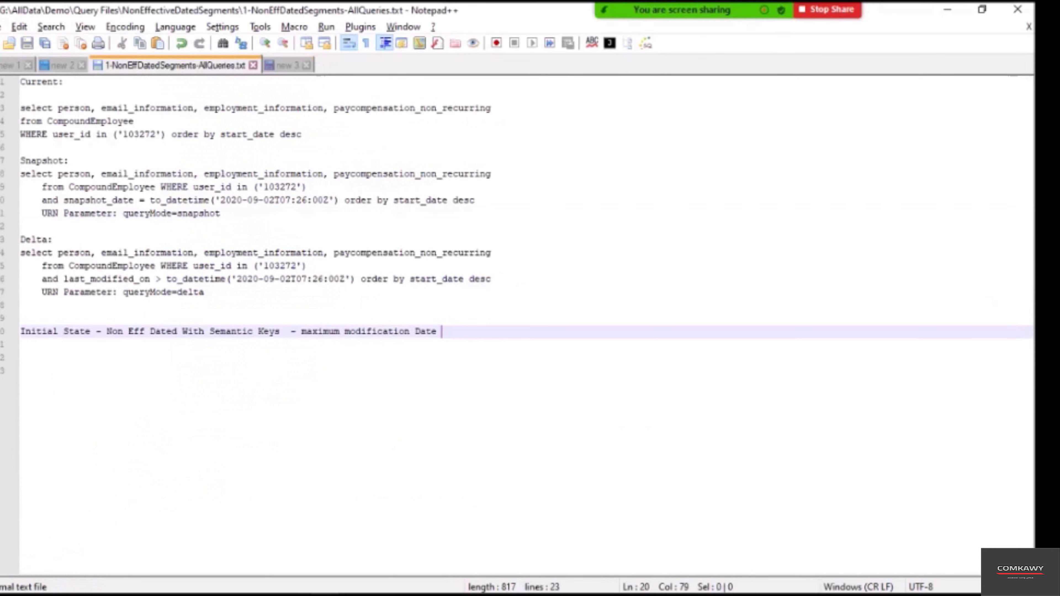
{"action": "key", "text": "ctrl+v"}
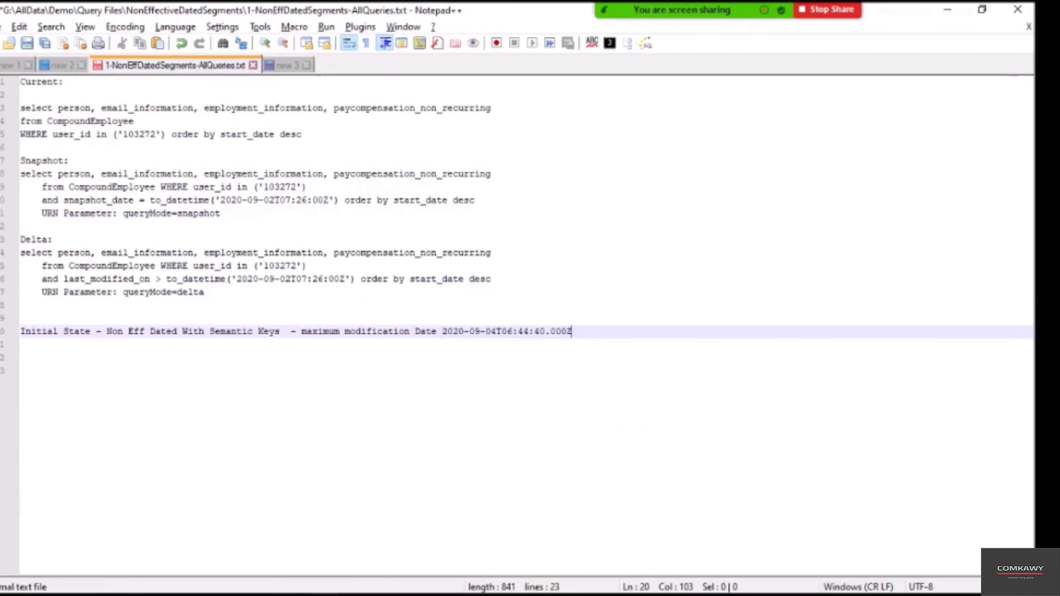
{"action": "key", "text": "Left"}
{"action": "key", "text": "shift+Left"}
{"action": "key", "text": "shift+Left"}
{"action": "key", "text": "shift+Left"}
{"action": "key", "text": "shift+Left"}
{"action": "key", "text": "BackSpace"}
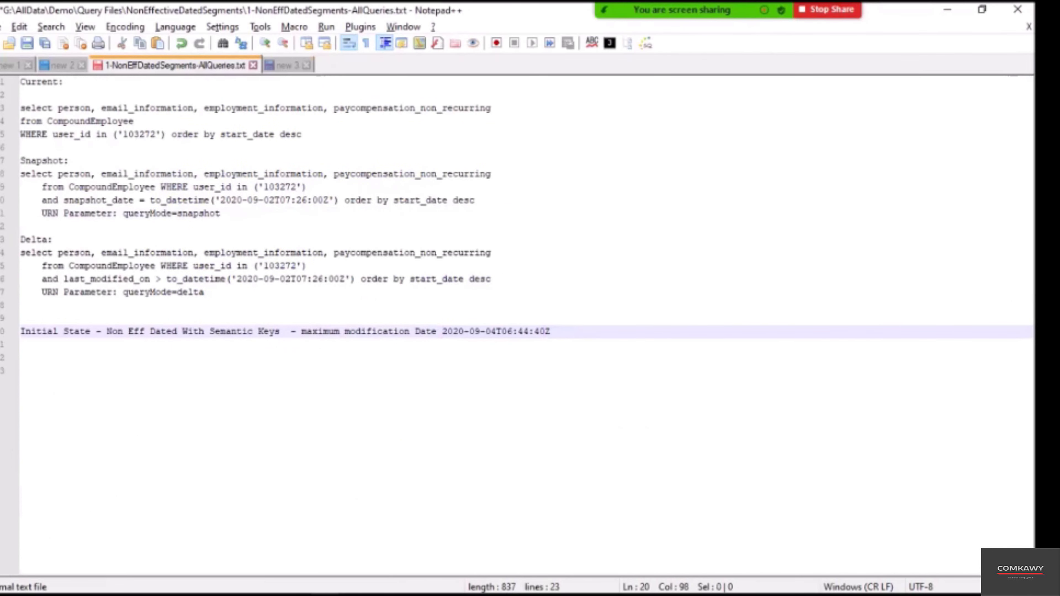
{"action": "key", "text": "ctrl+s"}
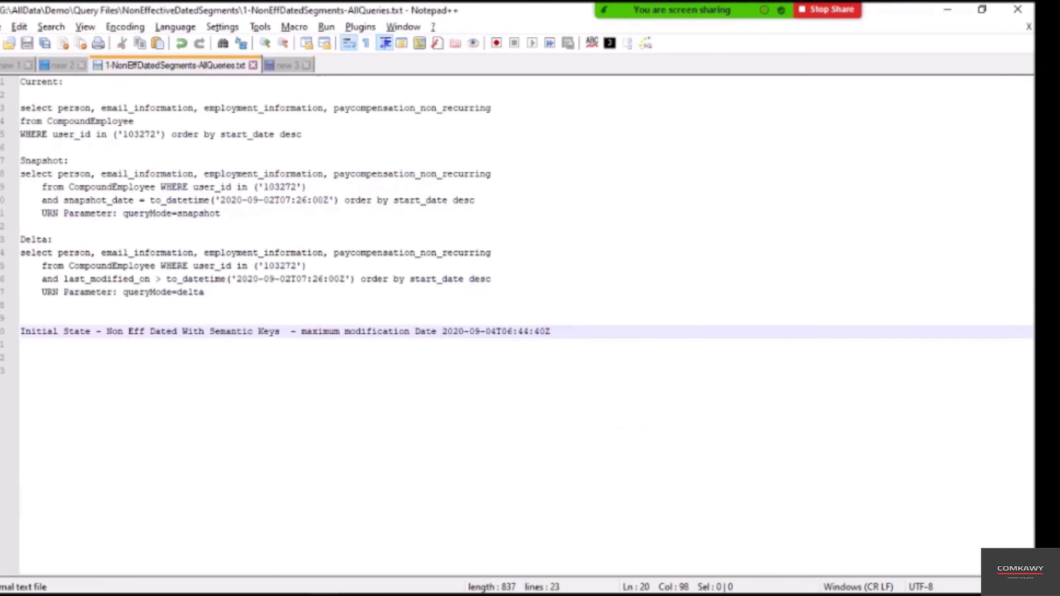
Replace the Snapshot query's snapshot_date value with the noted maximum modification date, 2020-09-04T06:44:40Z.
{"action": "key", "text": "shift+Left"}
{"action": "key", "text": "shift+Left"}
{"action": "key", "text": "shift+Left"}
{"action": "key", "text": "shift+Left"}
{"action": "key", "text": "shift+Left"}
{"action": "key", "text": "shift+Left"}
{"action": "key", "text": "shift+Left"}
{"action": "key", "text": "shift+Left"}
{"action": "key", "text": "shift+Left"}
{"action": "key", "text": "shift+Left"}
{"action": "key", "text": "shift+Left"}
{"action": "key", "text": "shift+Left"}
{"action": "key", "text": "shift+Left"}
{"action": "key", "text": "shift+Left"}
{"action": "key", "text": "shift+Left"}
{"action": "key", "text": "shift+Left"}
{"action": "key", "text": "shift+Left"}
{"action": "key", "text": "shift+Left"}
{"action": "key", "text": "shift+Left"}
{"action": "key", "text": "shift+Left"}
{"action": "key", "text": "ctrl+c"}
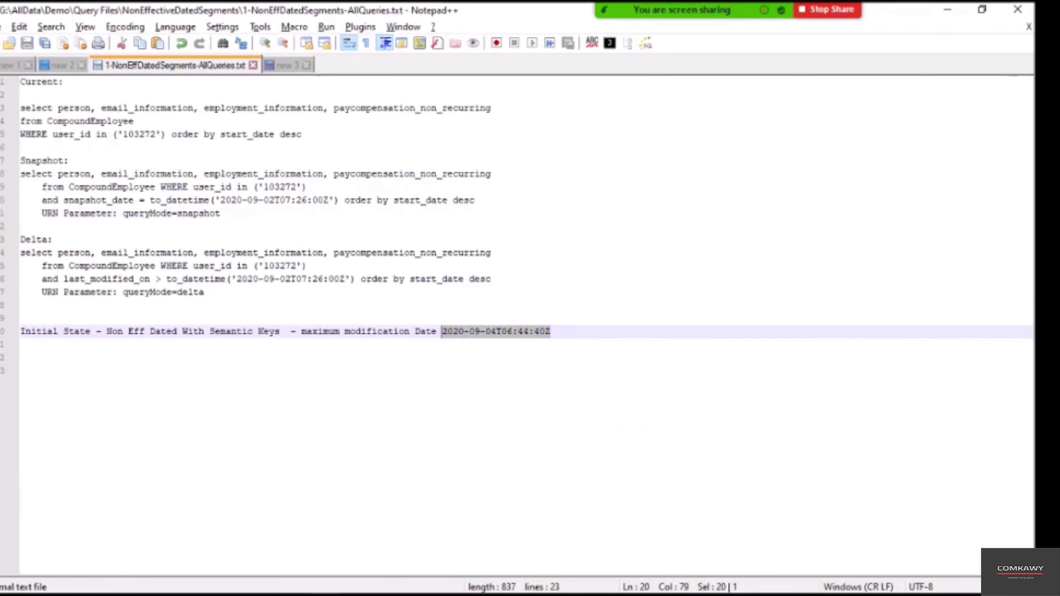
{"action": "left_click_drag", "start_coordinate": [329, 201], "coordinate": [231, 200]}
{"action": "key", "text": "shift+Left"}
{"action": "key", "text": "shift+Left"}
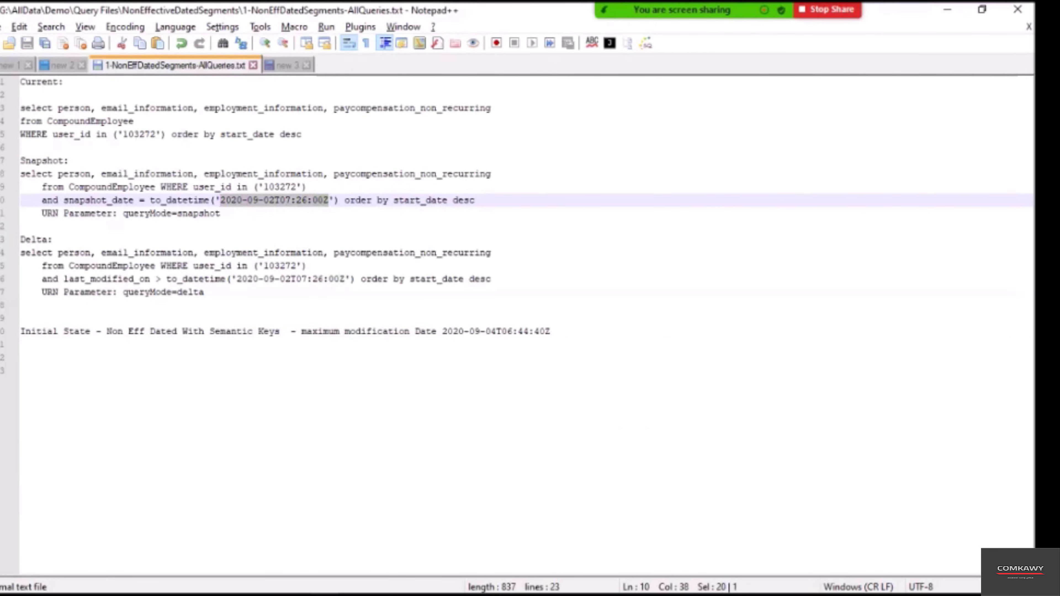
{"action": "key", "text": "ctrl+v"}
Set the Delta query's last_modified_on comparison to 2020-09-04T06:44:40Z and save the query file.
{"action": "left_click_drag", "start_coordinate": [345, 279], "coordinate": [236, 279]}
{"action": "key", "text": "ctrl+v"}
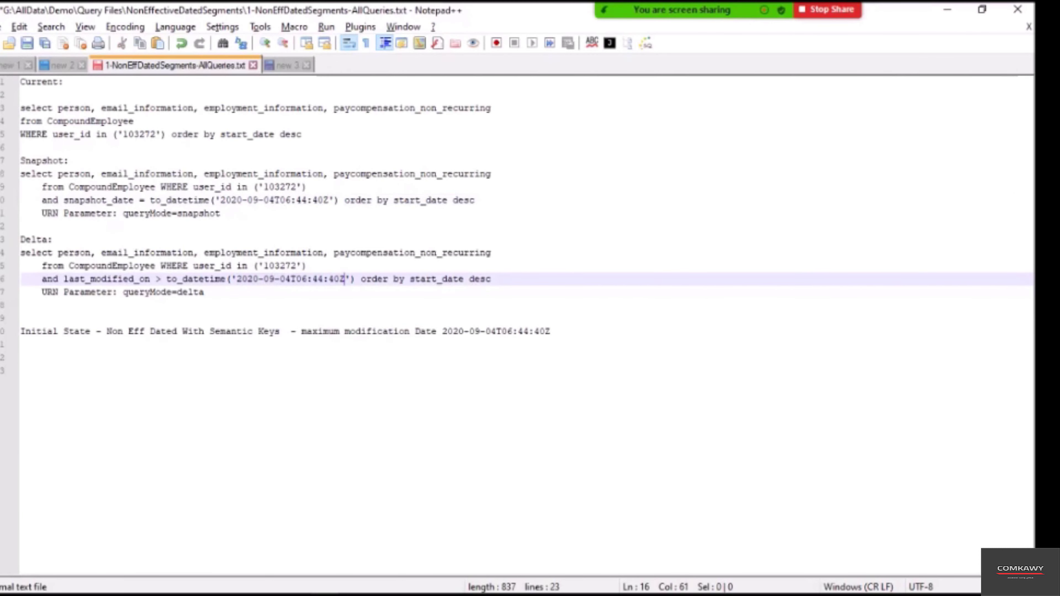
{"action": "left_click", "coordinate": [21, 371]}
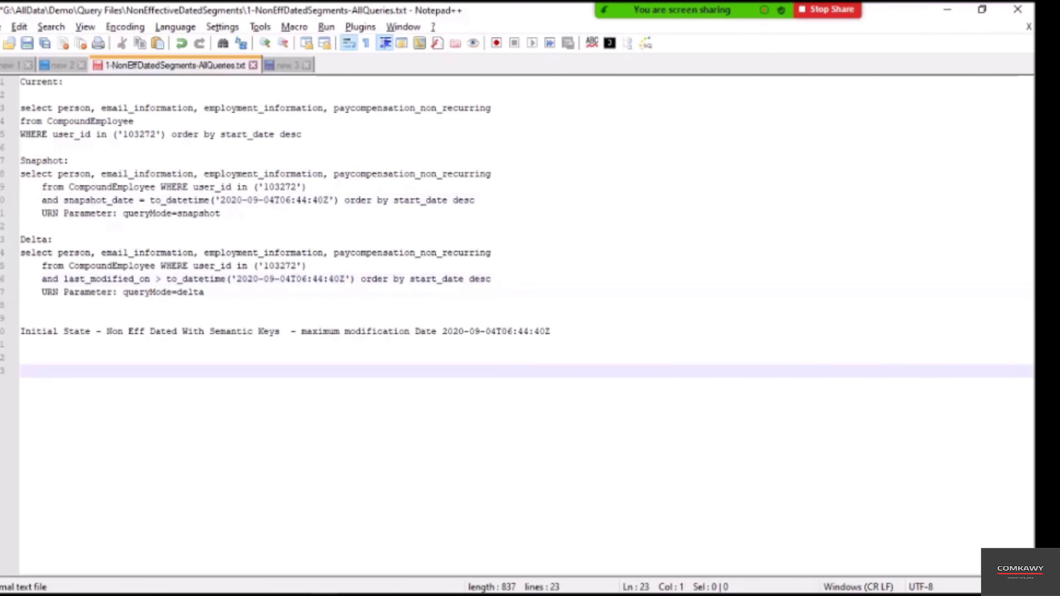
{"action": "key", "text": "ctrl+s"}
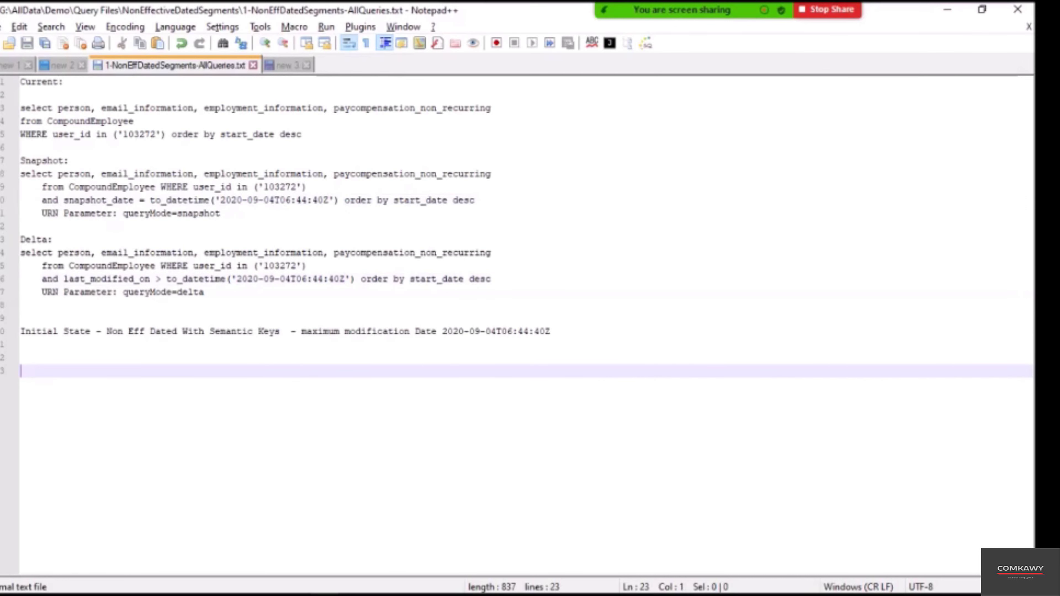
Switch to the employee's SuccessFactors People Profile in Chrome.
{"action": "key", "text": "alt+Tab"}
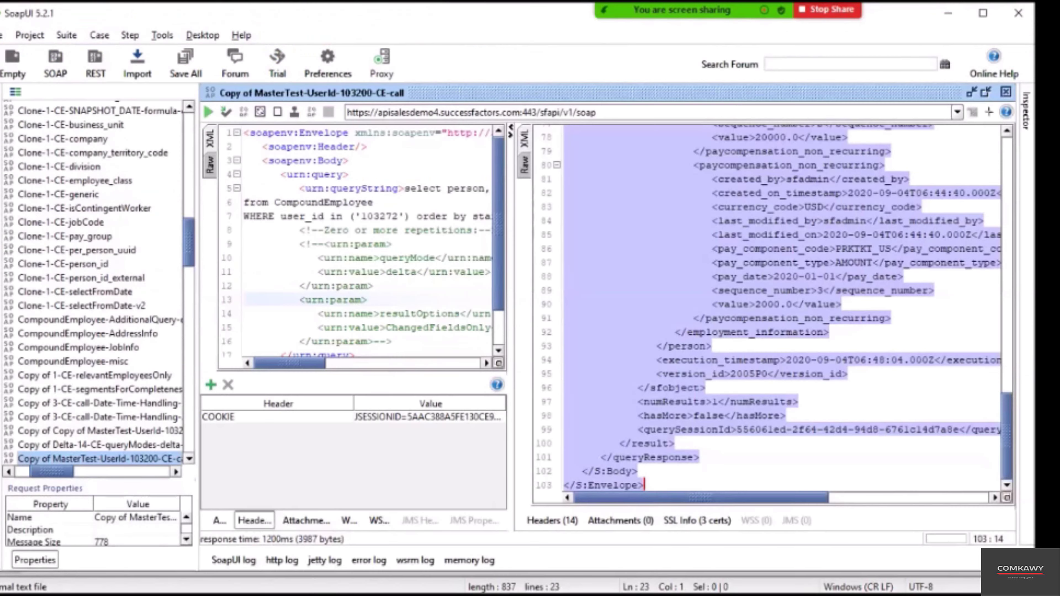
{"action": "key", "text": "alt+Tab"}
{"action": "key", "text": "alt+Tab"}
{"action": "key", "text": "alt+Tab"}
{"action": "key", "text": "alt+Tab"}
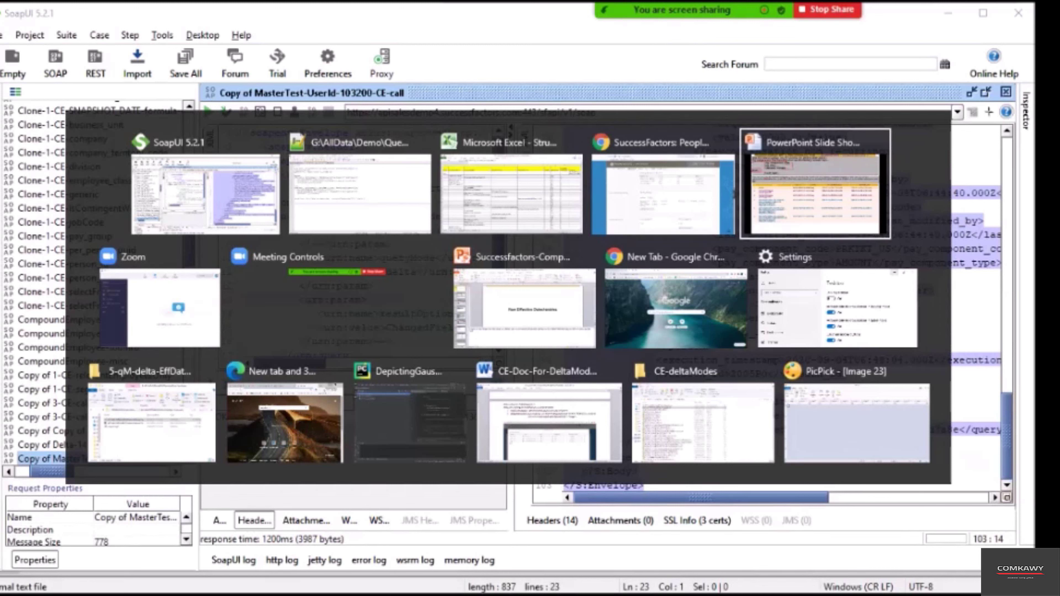
{"action": "key", "text": "alt+shift+Tab"}
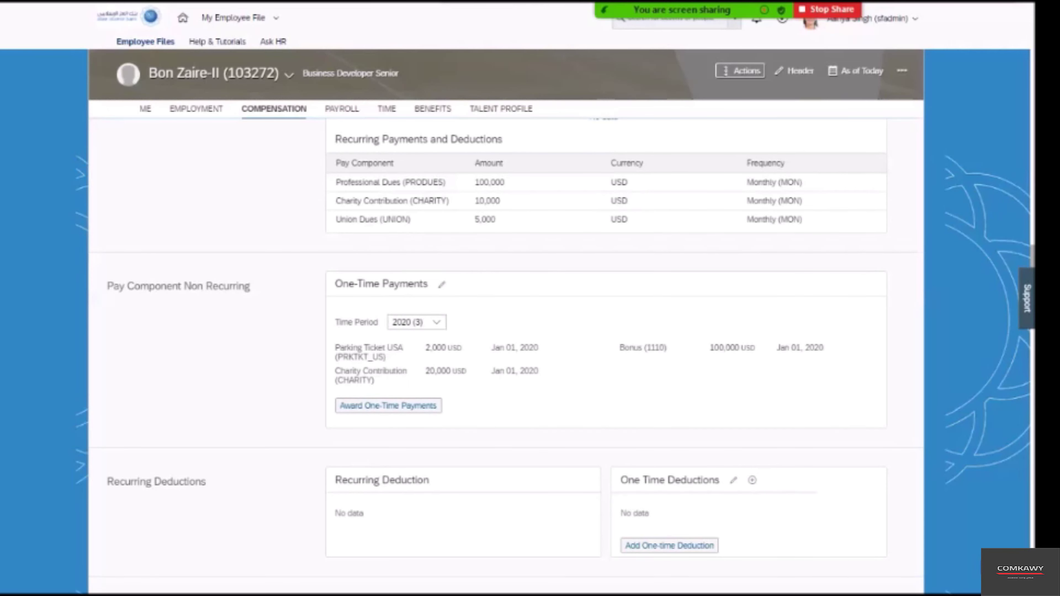
Delete the Personal email entry from the employee's Contact Information and save the change.
{"action": "scroll", "coordinate": [505, 356], "scroll_direction": "up", "scroll_amount": 15}
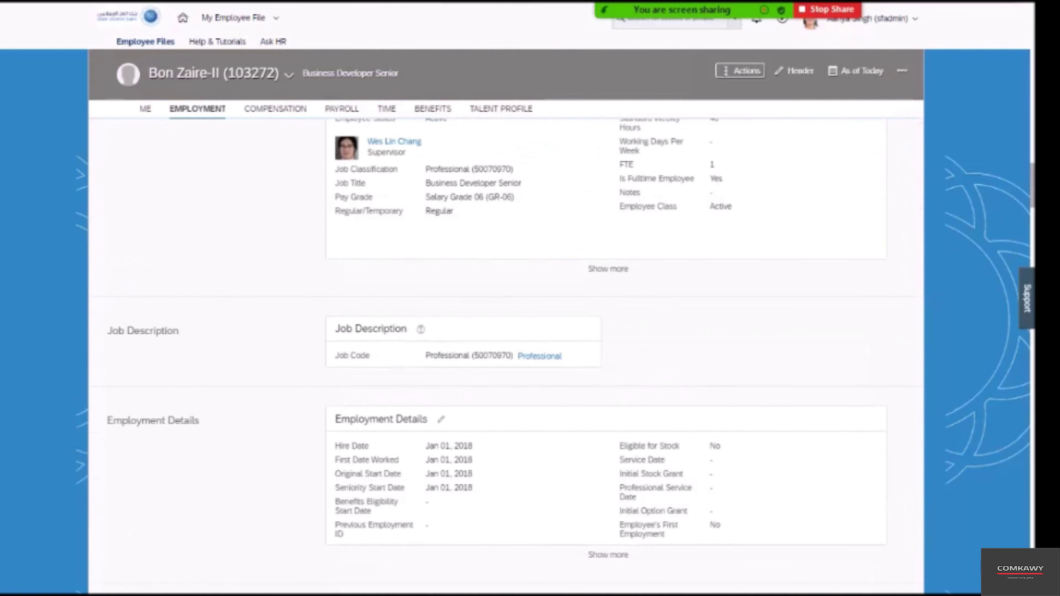
{"action": "scroll", "coordinate": [506, 357], "scroll_direction": "up", "scroll_amount": 10}
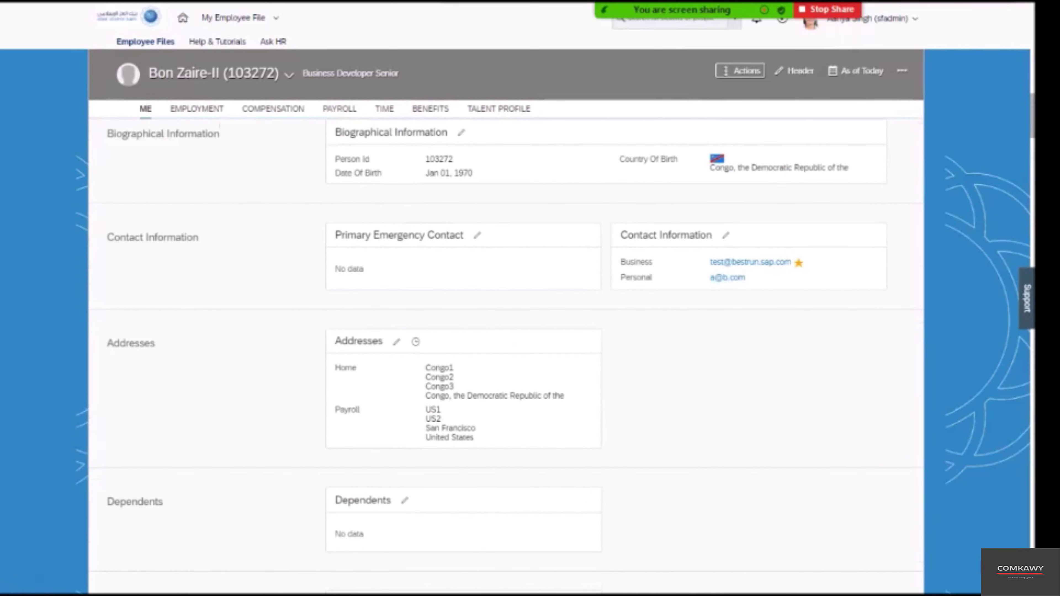
{"action": "left_click", "coordinate": [725, 235]}
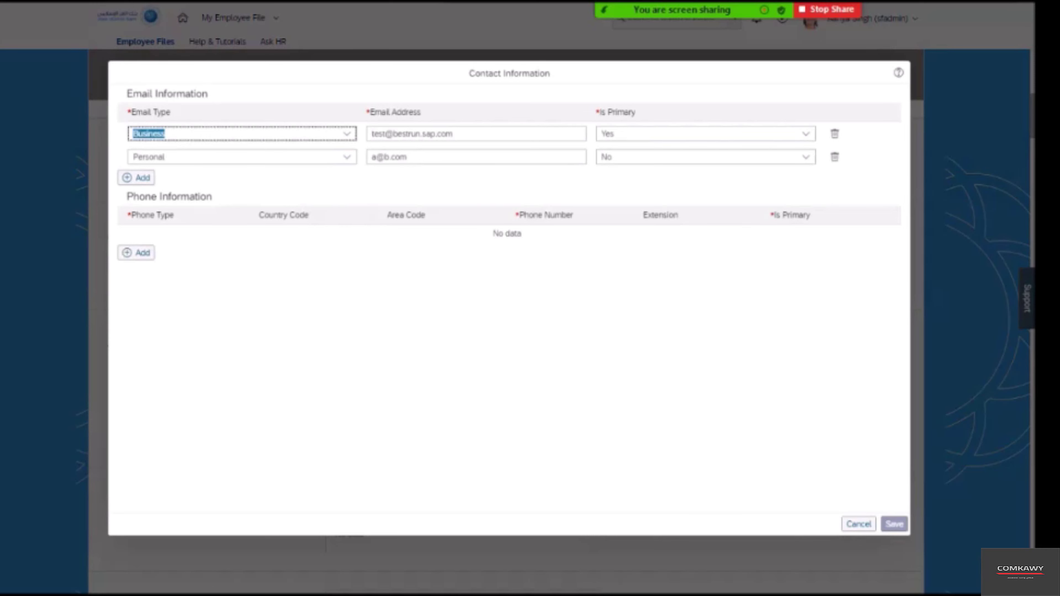
{"action": "left_click", "coordinate": [242, 156]}
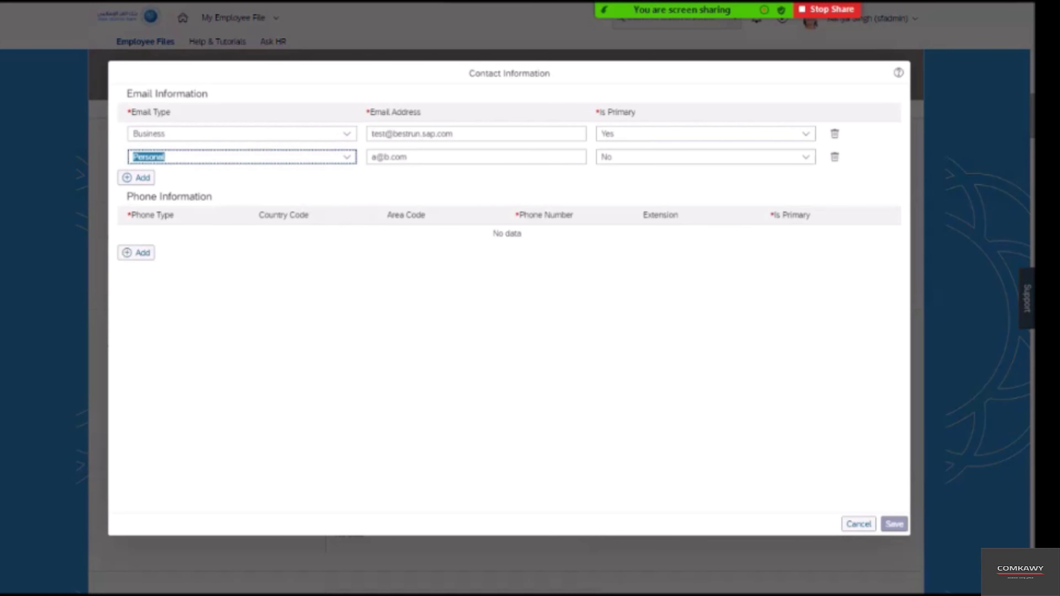
{"action": "key", "text": "Tab"}
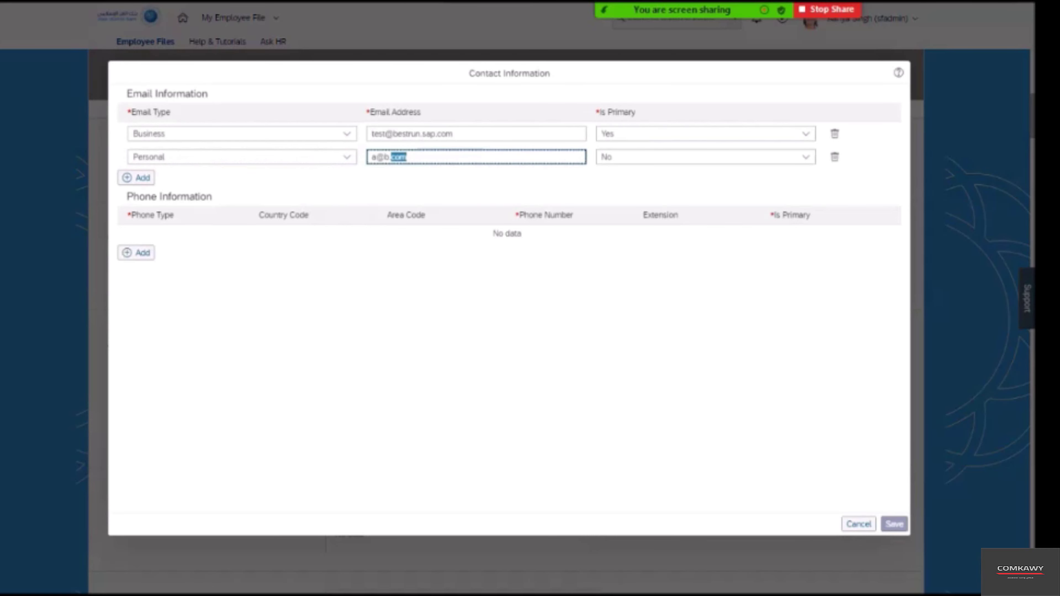
{"action": "key", "text": "Tab"}
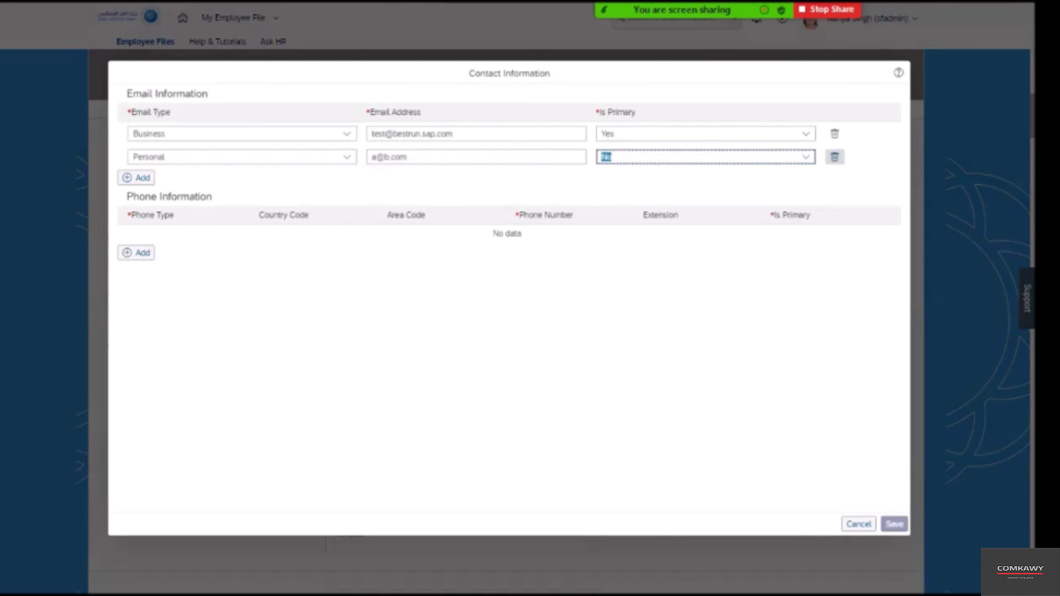
{"action": "left_click", "coordinate": [835, 157]}
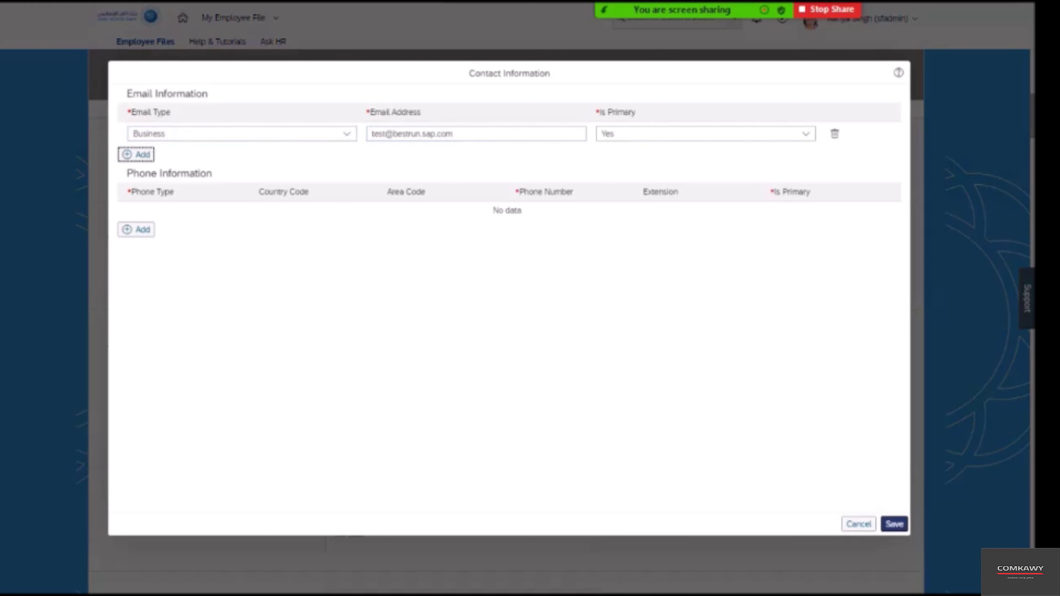
{"action": "left_click", "coordinate": [893, 524]}
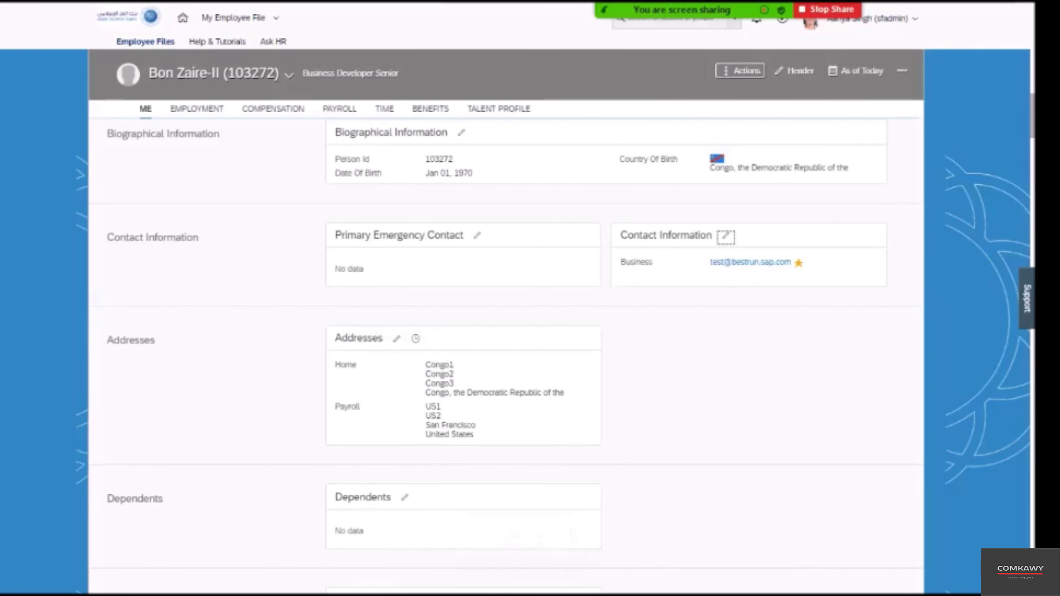
Set the value of the Bonus (1110) entry in the employee's One-Time Payments to 200,000.
{"action": "scroll", "coordinate": [506, 357], "scroll_direction": "down", "scroll_amount": 15}
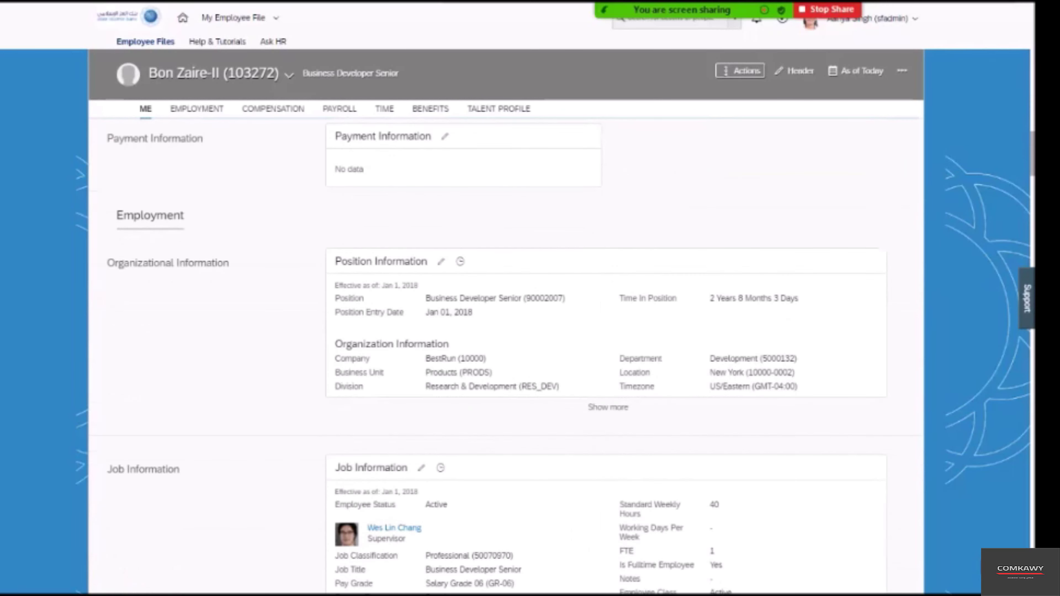
{"action": "scroll", "coordinate": [497, 357], "scroll_direction": "down", "scroll_amount": 20}
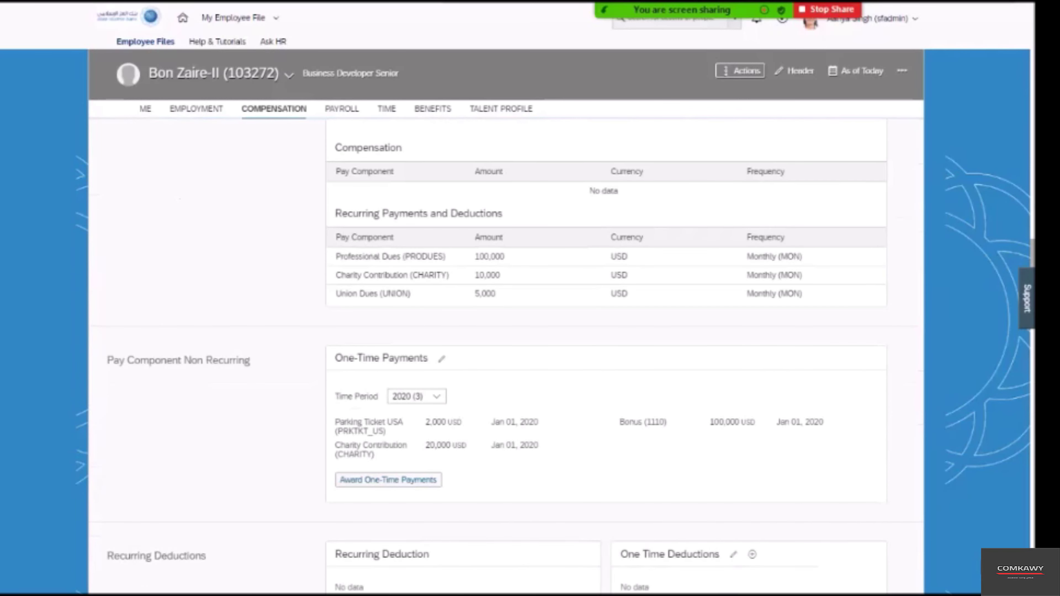
{"action": "scroll", "coordinate": [496, 357], "scroll_direction": "down", "scroll_amount": 3}
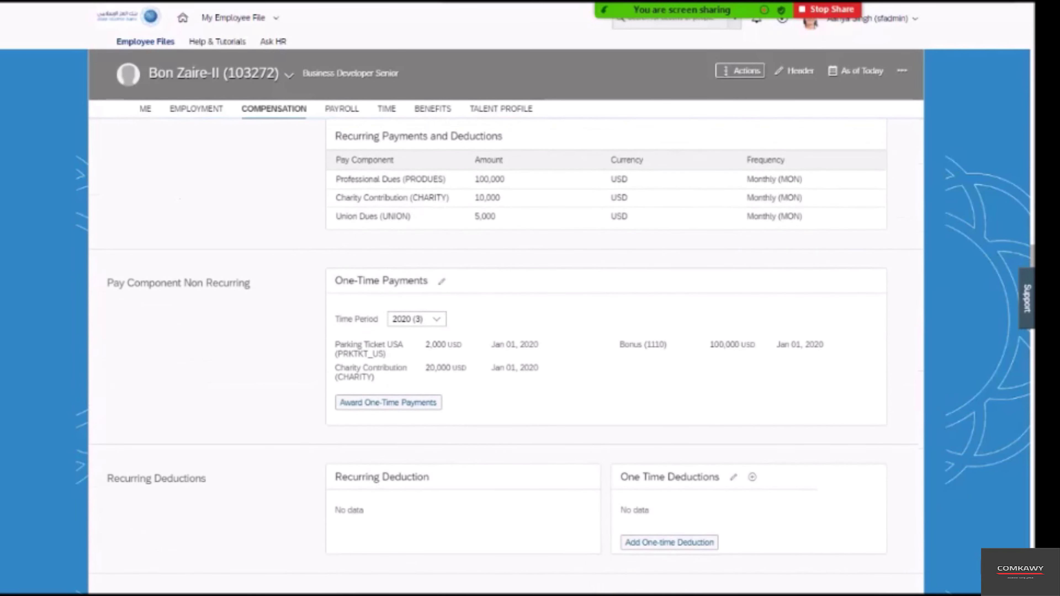
{"action": "left_click", "coordinate": [442, 281]}
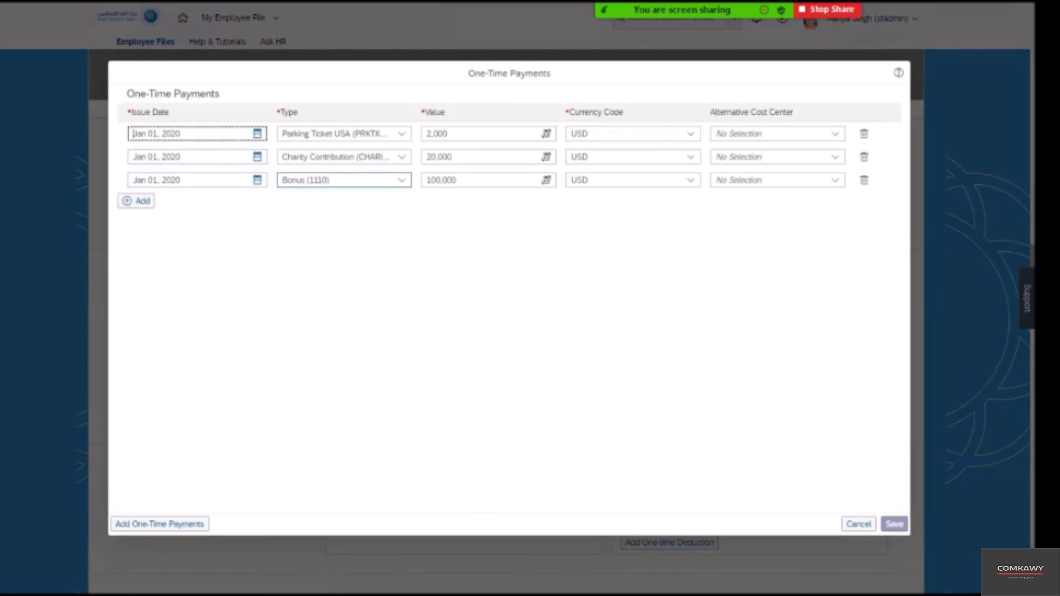
{"action": "left_click", "coordinate": [429, 180]}
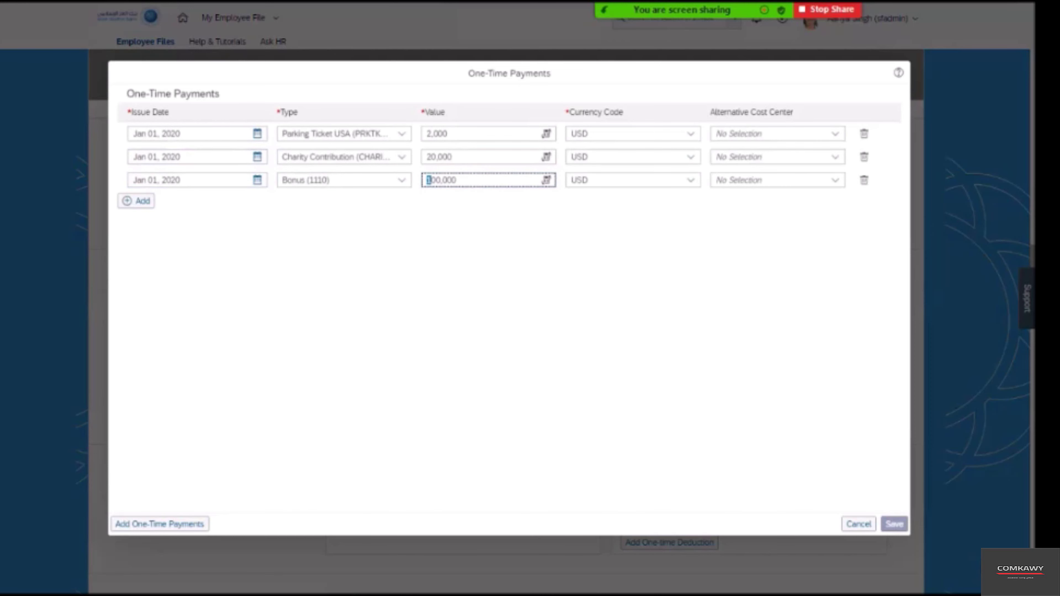
{"action": "type", "text": "2"}
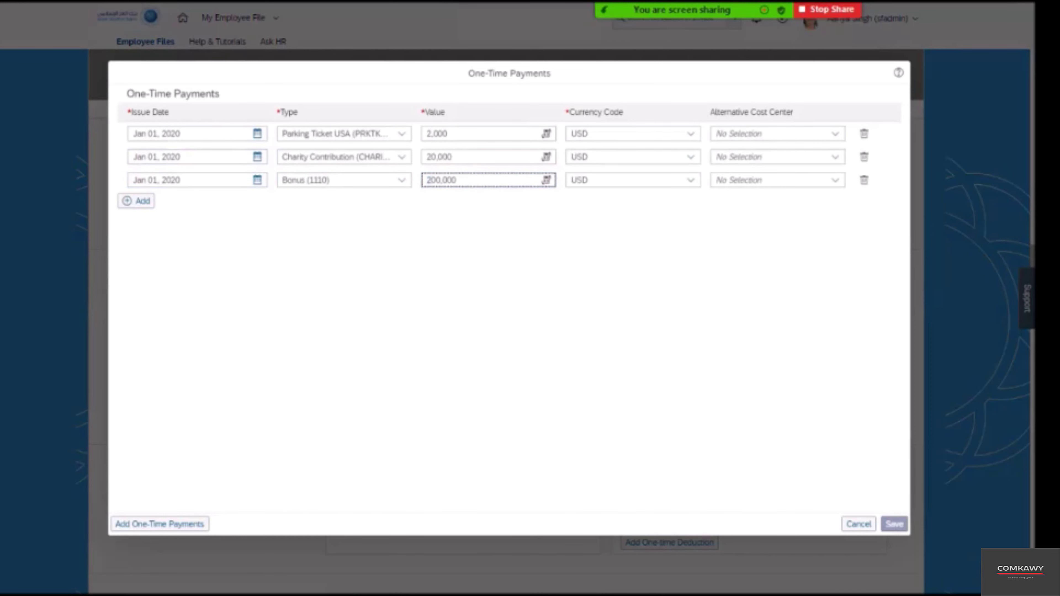